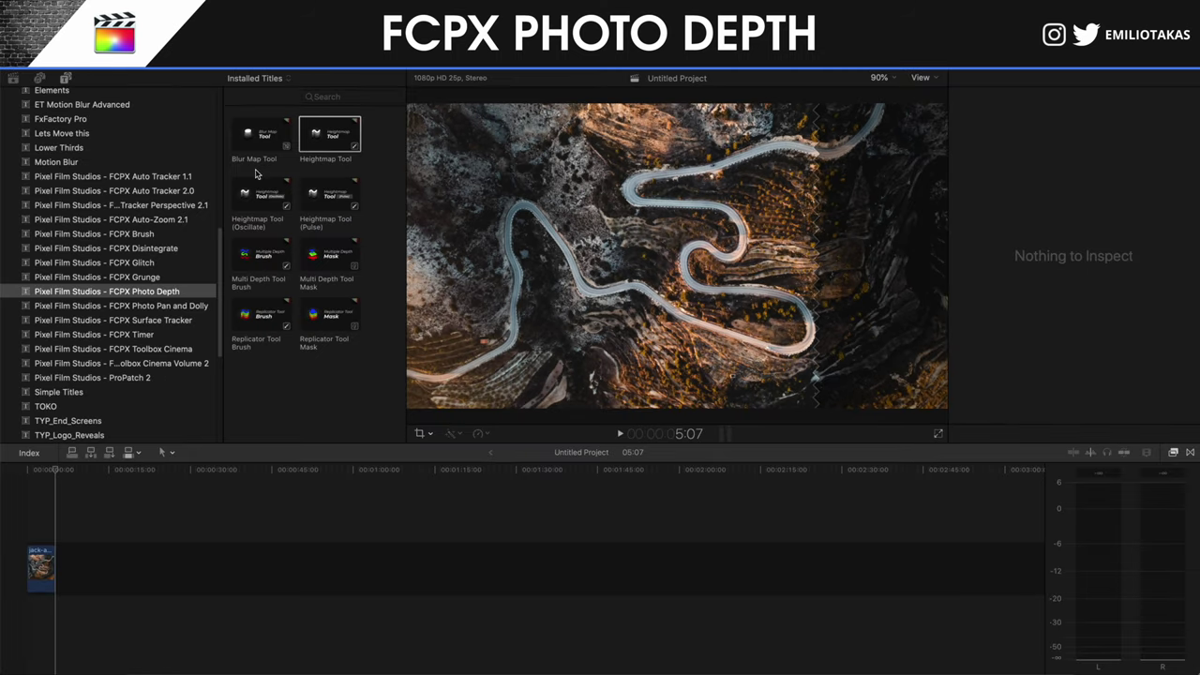
# Place the Heightmap Tool title above the road photo, trim it to match, and show its Inspector
pyautogui.click(337, 138)
pyautogui.moveTo(342, 141); pyautogui.dragTo(169, 483)
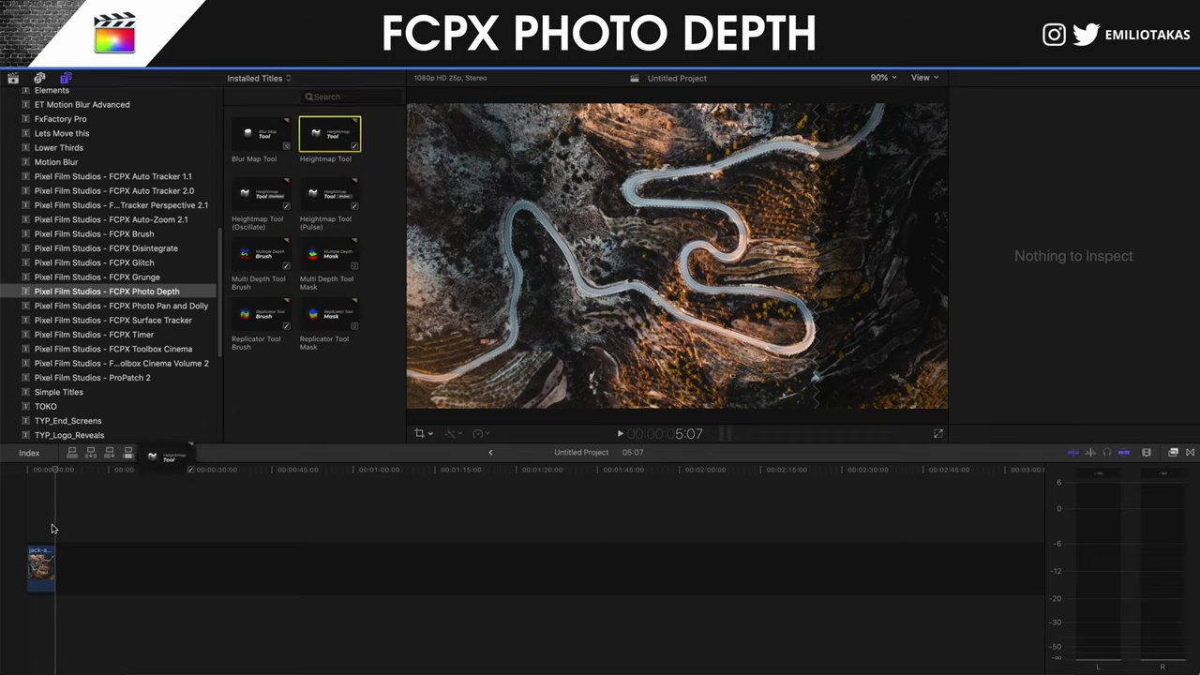
pyautogui.moveTo(36, 530); pyautogui.dragTo(35, 527)
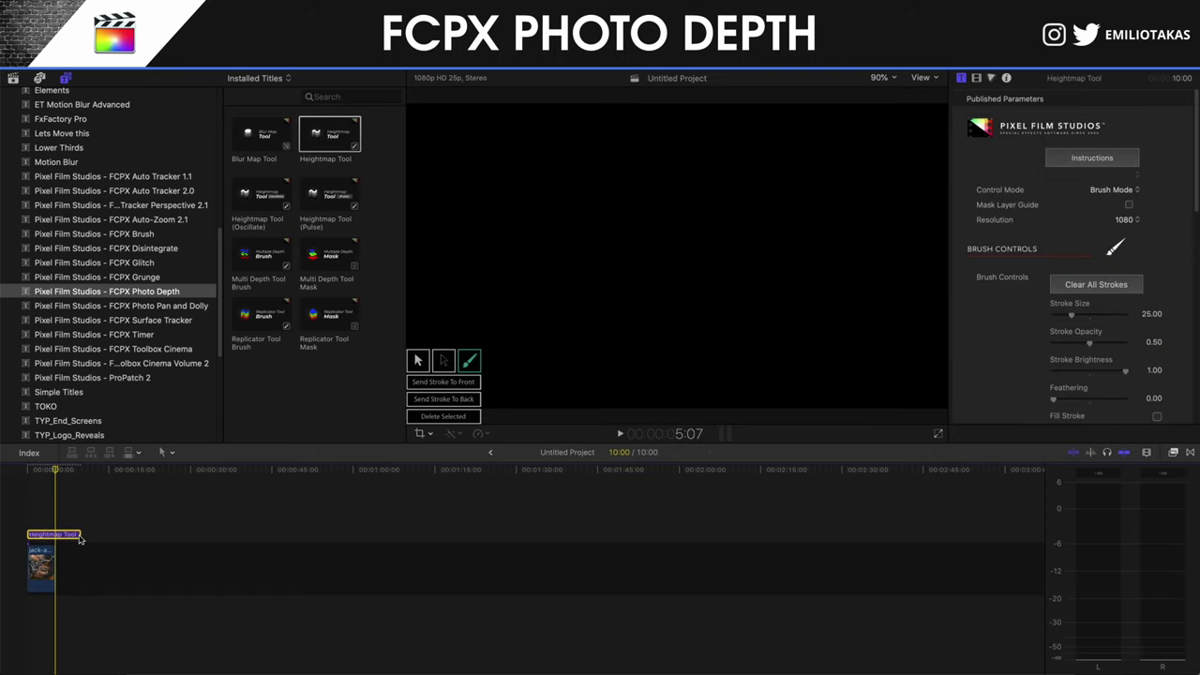
pyautogui.moveTo(56, 534); pyautogui.dragTo(54, 533)
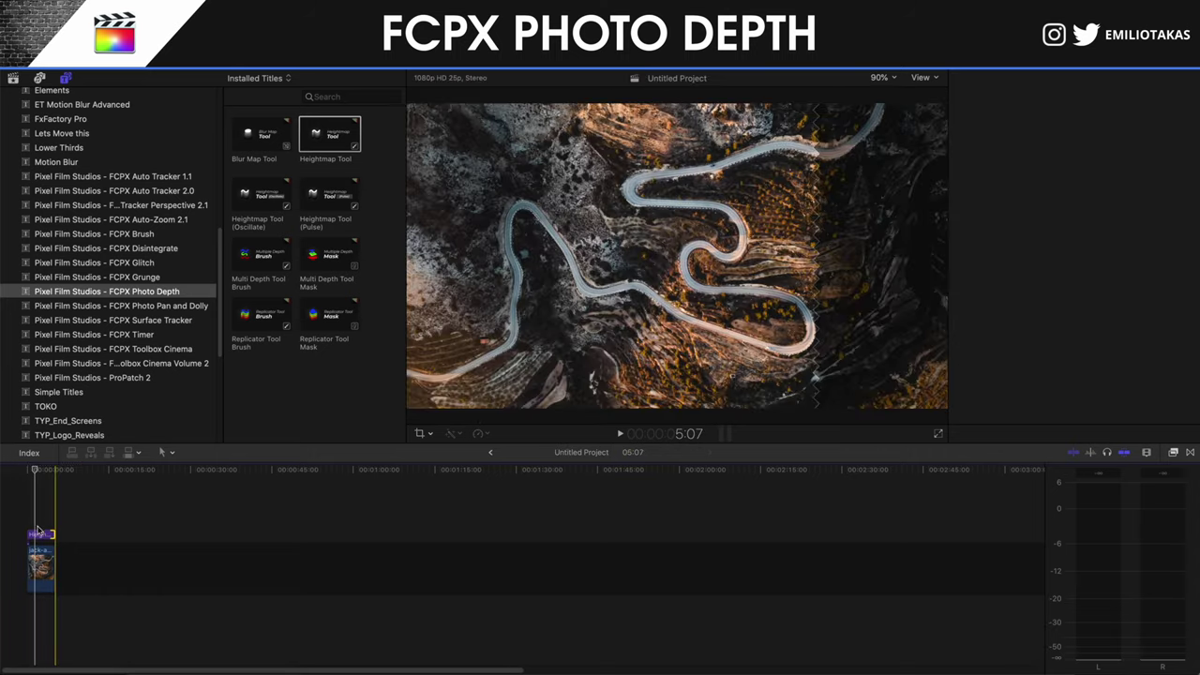
pyautogui.press('super+4')
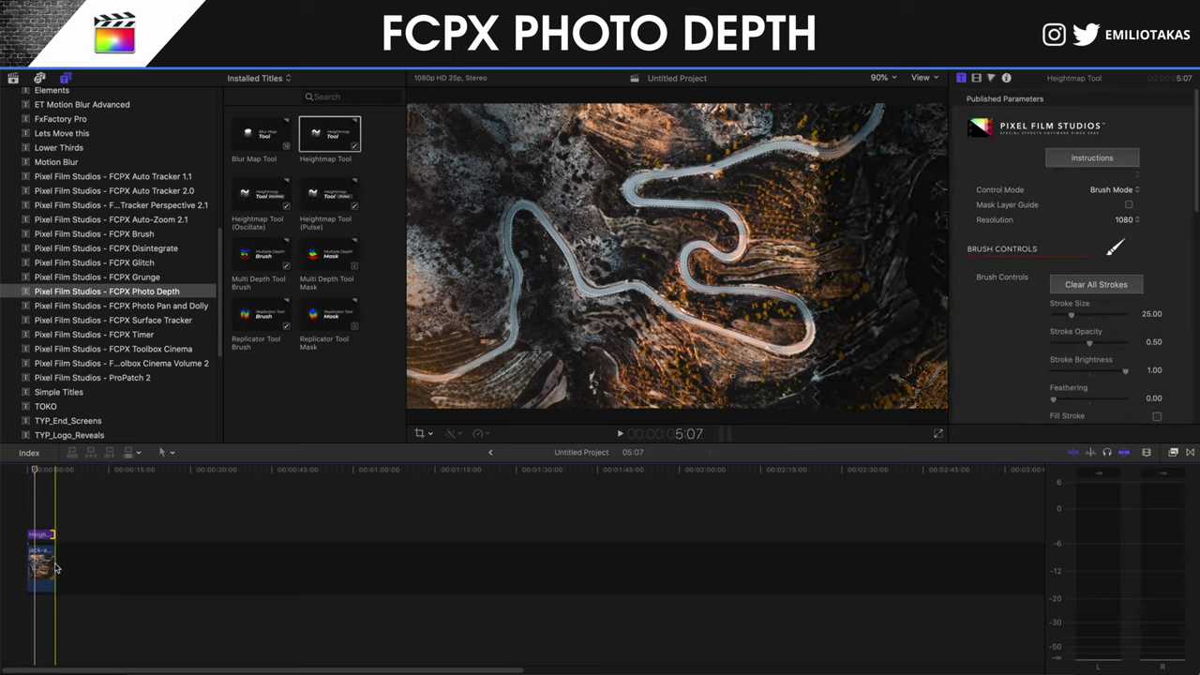
pyautogui.press('ctrl+super+1')
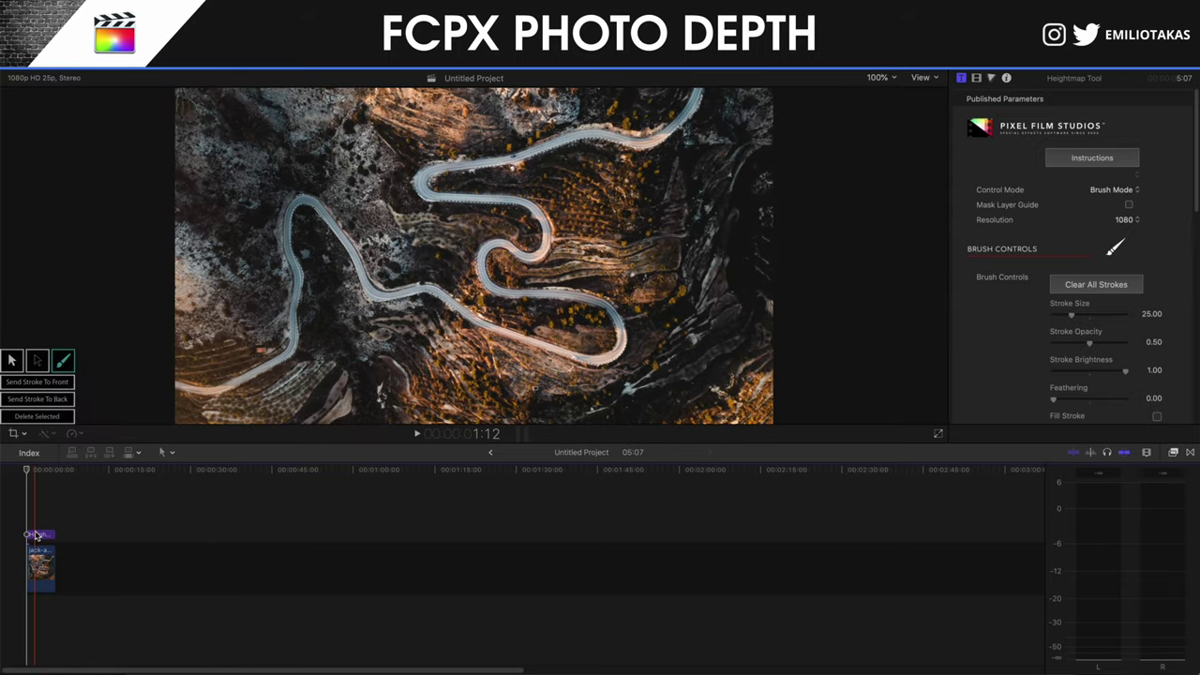
pyautogui.click(39, 536)
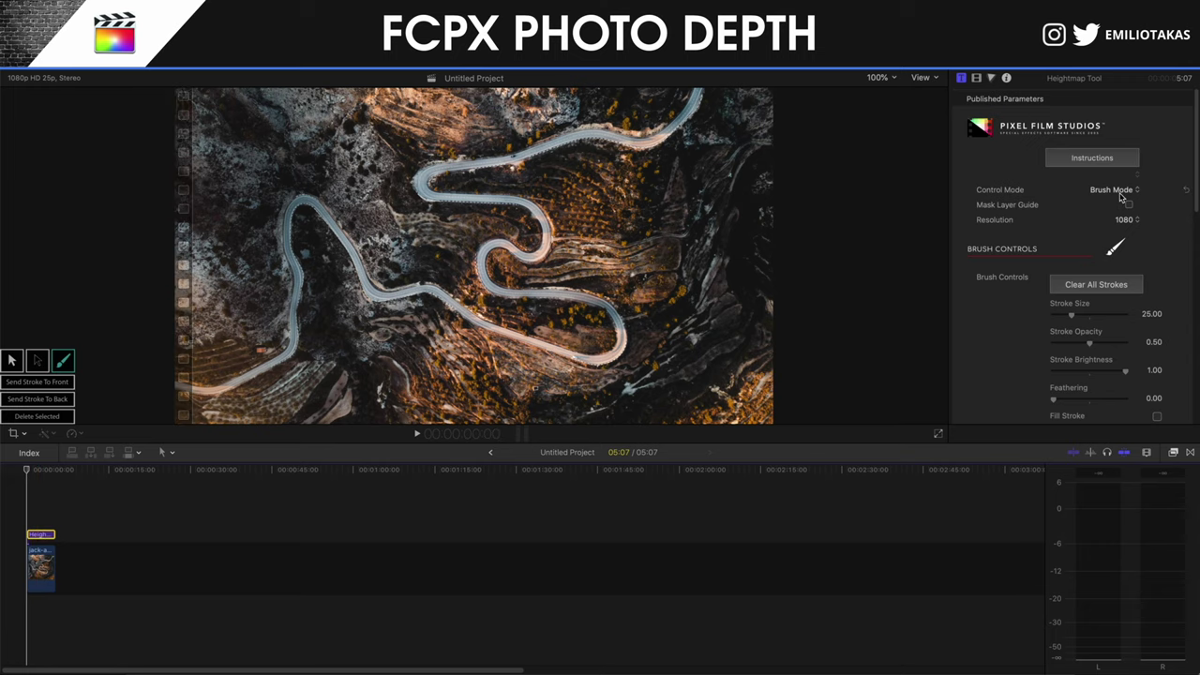
pyautogui.click(1117, 159)
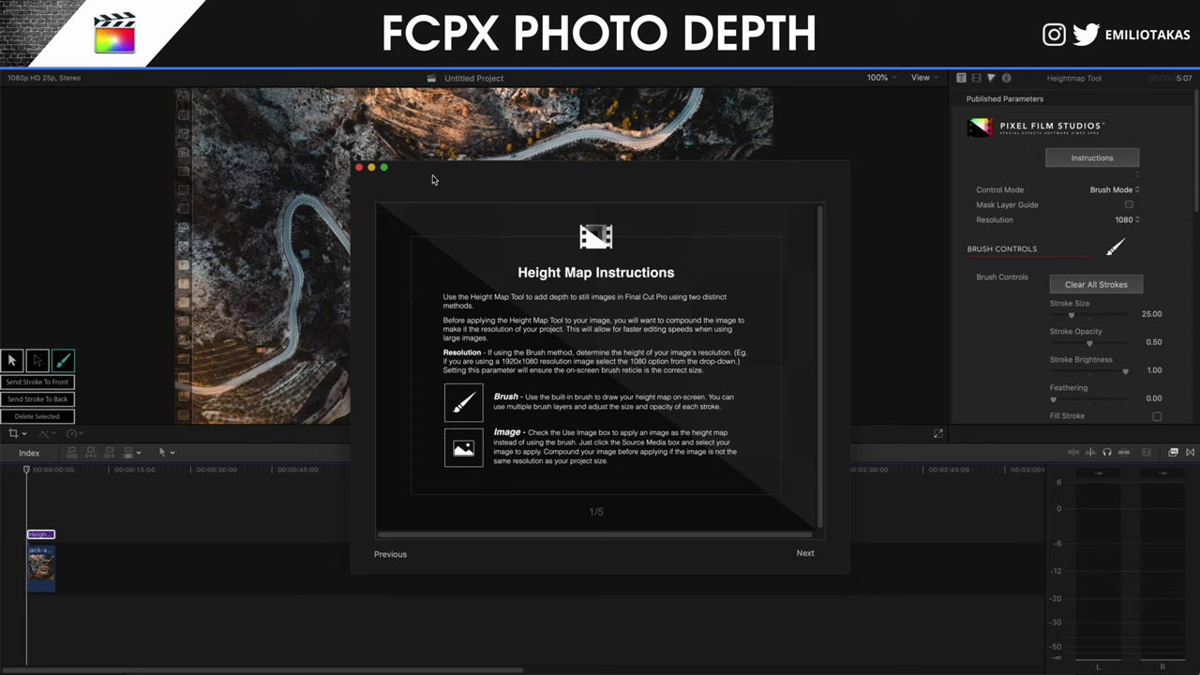
pyautogui.click(359, 168)
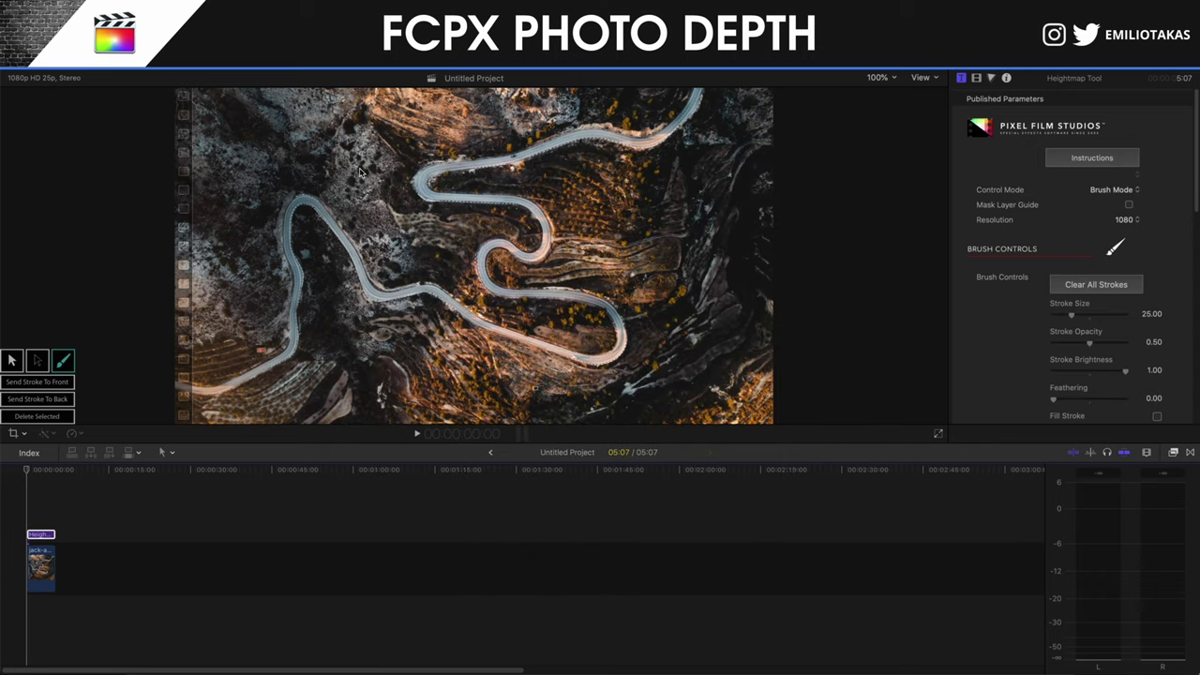
pyautogui.click(1120, 194)
pyautogui.click(1113, 190)
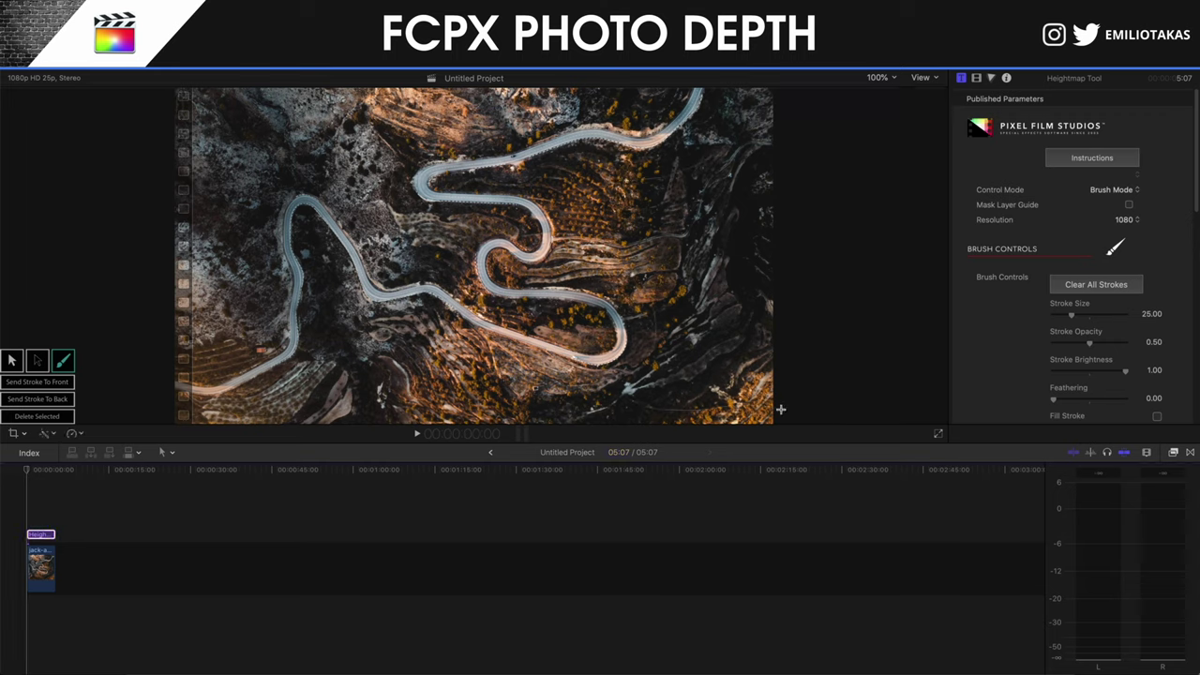
# Test white height strokes on the photo and soften the brush feathering to 1.36
pyautogui.moveTo(648, 298); pyautogui.dragTo(780, 409)
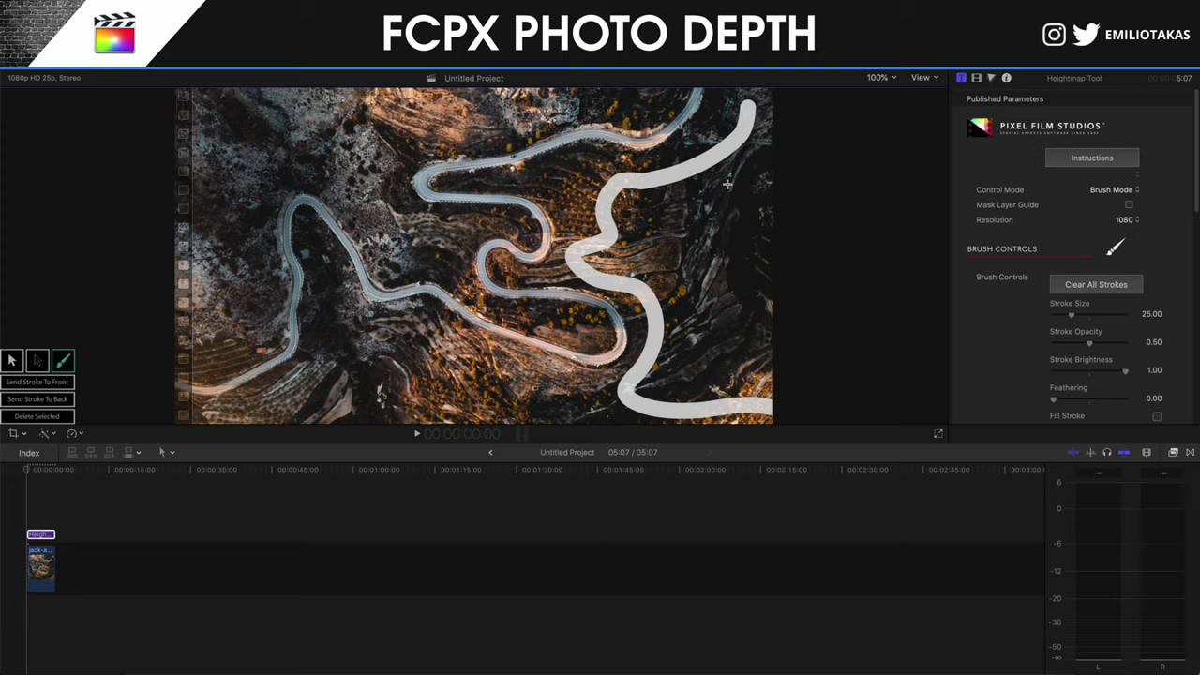
pyautogui.hotkey('ctrl', 'z')
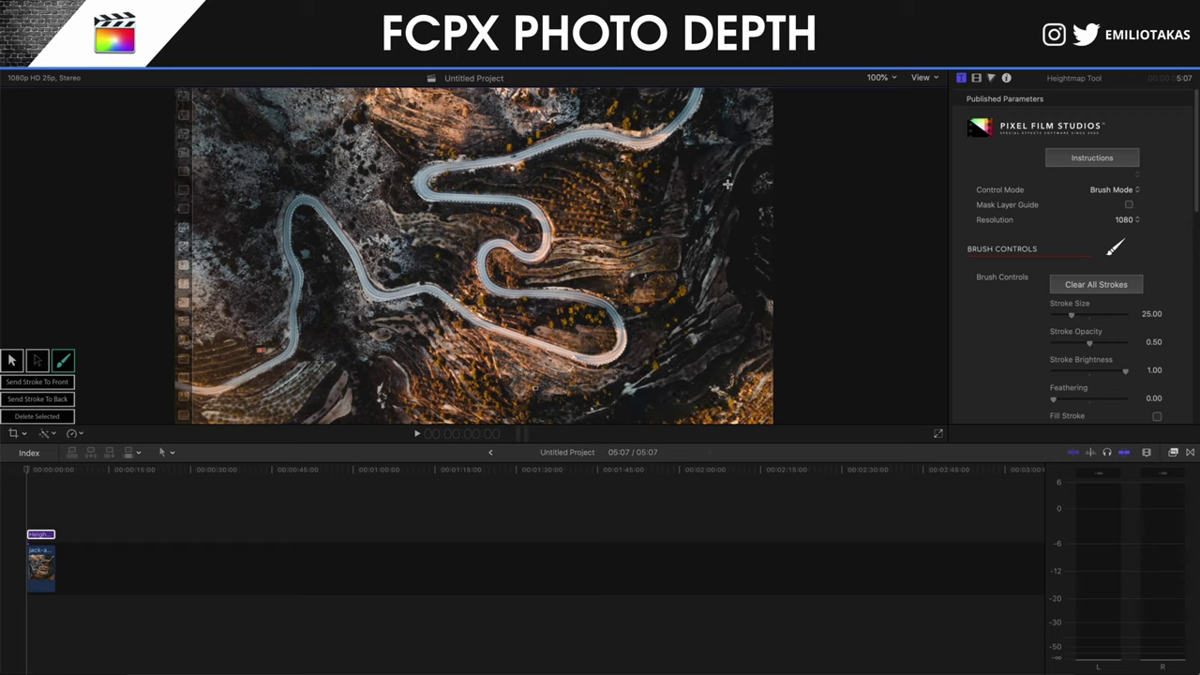
pyautogui.moveTo(1079, 400)
pyautogui.moveTo(1077, 403); pyautogui.dragTo(1086, 403)
pyautogui.moveTo(736, 118); pyautogui.dragTo(761, 373)
pyautogui.hotkey('ctrl', 'z')
# Double the brush size to 50 and try strokes across the image, undoing them
pyautogui.moveTo(1071, 316); pyautogui.dragTo(1088, 316)
pyautogui.moveTo(745, 112); pyautogui.dragTo(604, 234)
pyautogui.hotkey('ctrl', 'z')
pyautogui.hotkey('ctrl', 'shift', 'z')
pyautogui.hotkey('ctrl', 'z')
pyautogui.moveTo(286, 385); pyautogui.dragTo(242, 401)
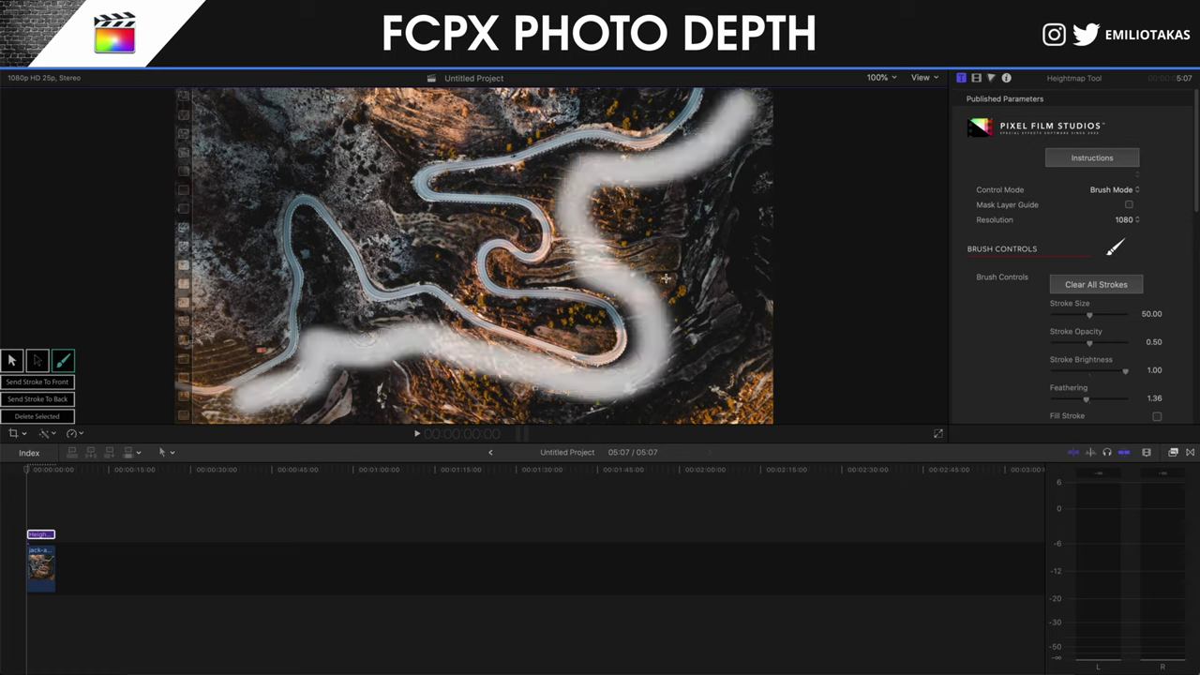
pyautogui.hotkey('ctrl', 'z')
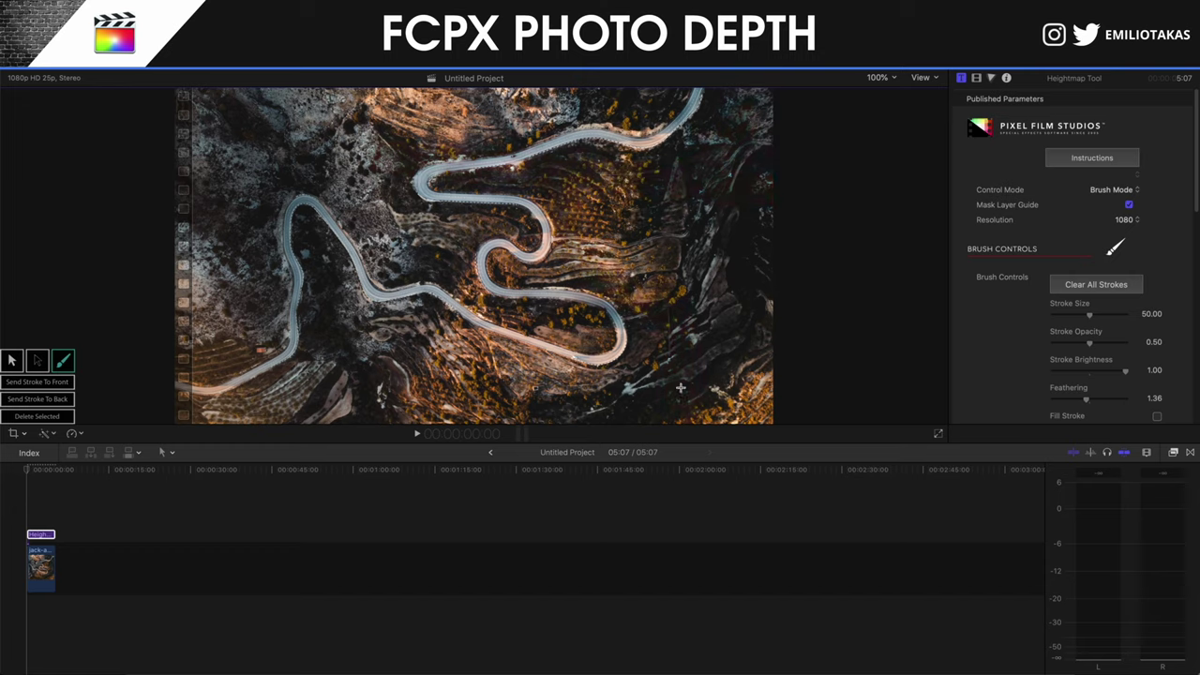
# Paint the upper-right height stroke with the white mask view and check the Resolution list
pyautogui.moveTo(652, 162); pyautogui.dragTo(728, 111)
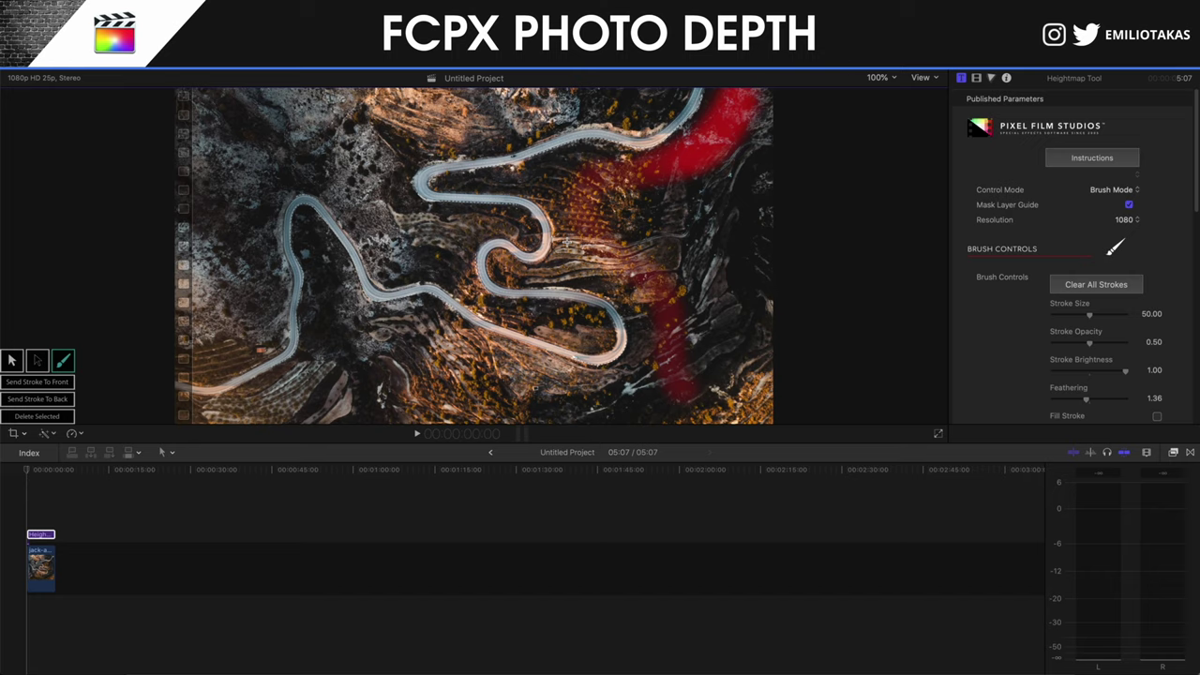
pyautogui.click(1130, 205)
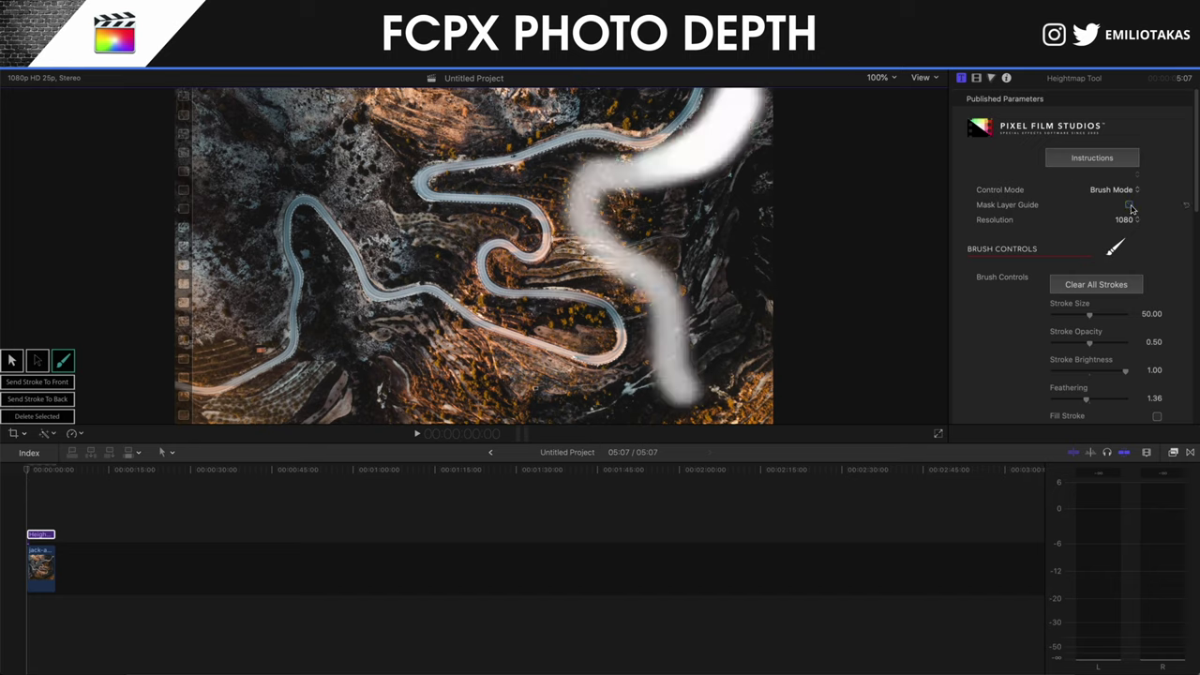
pyautogui.moveTo(686, 170); pyautogui.dragTo(716, 151)
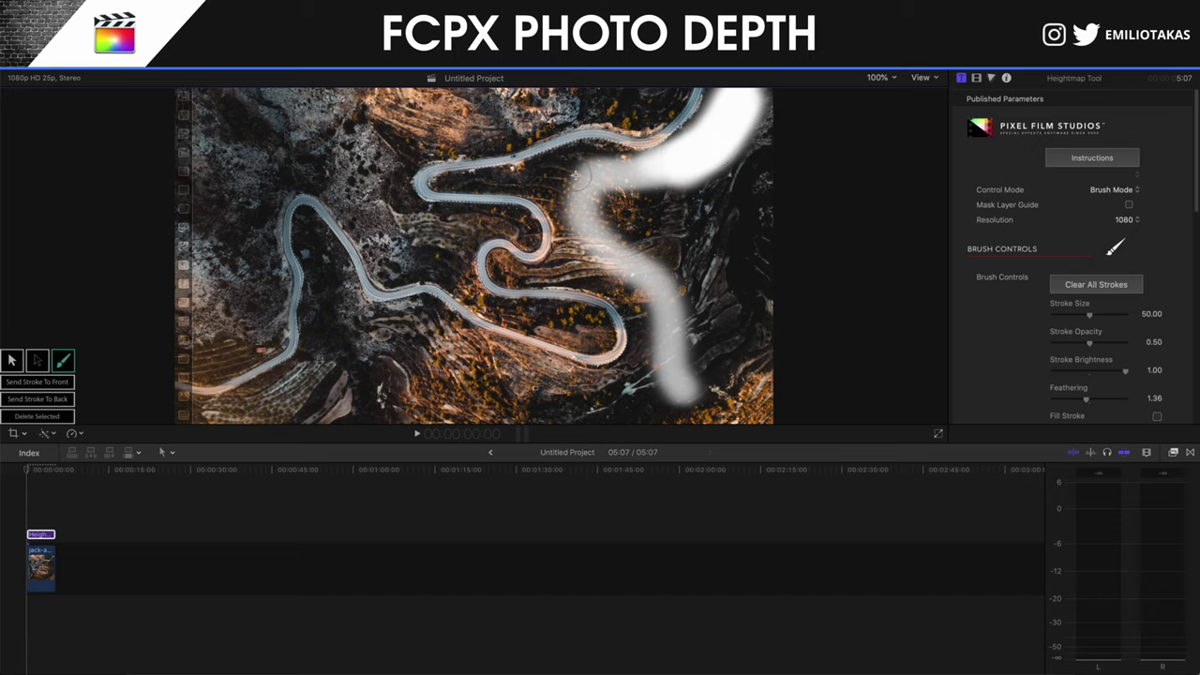
pyautogui.click(1128, 219)
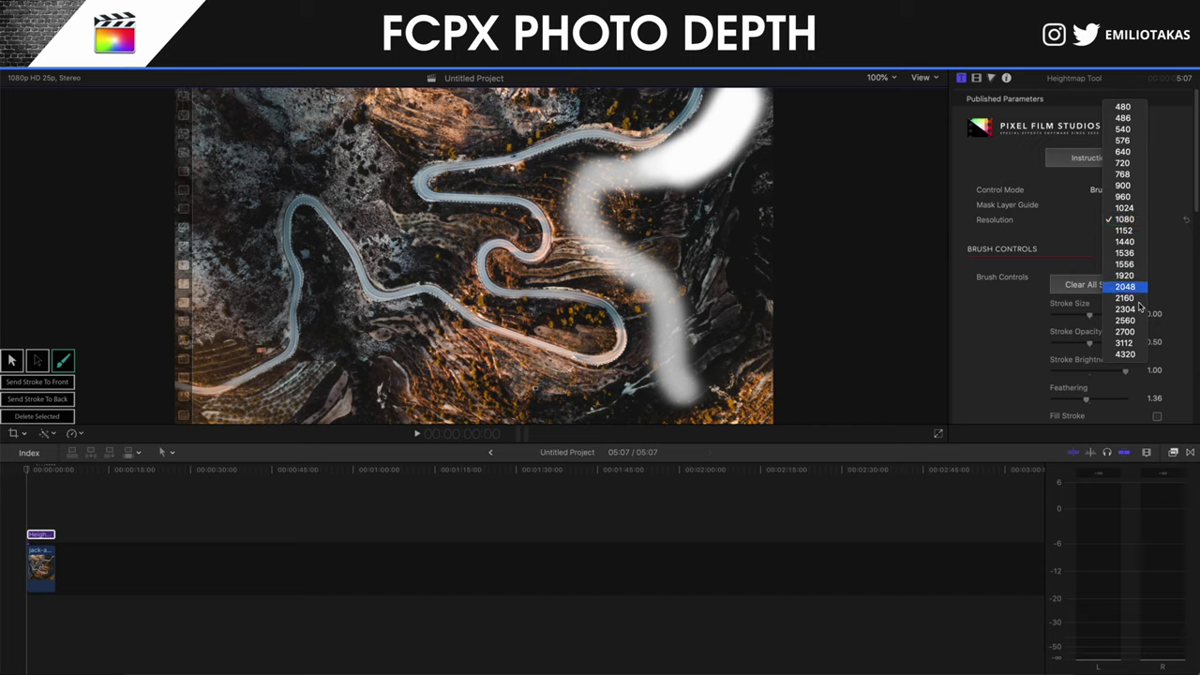
# Keep 1080 resolution and clear all painted strokes from the canvas
pyautogui.click(1078, 219)
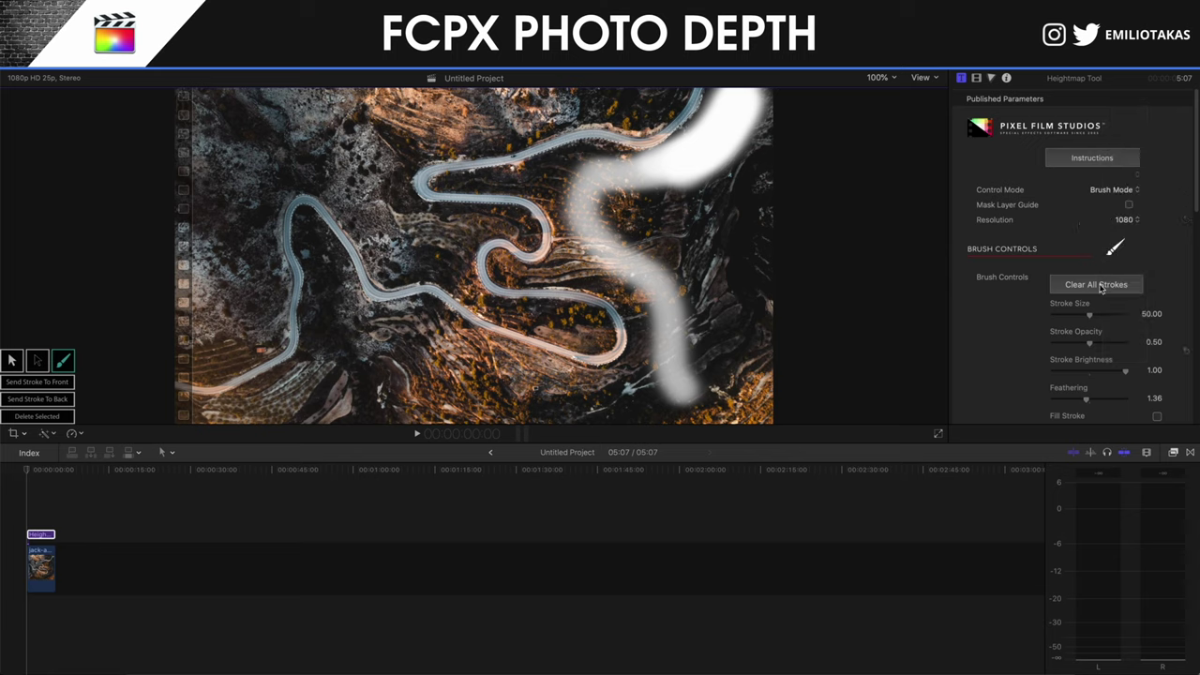
pyautogui.click(1101, 286)
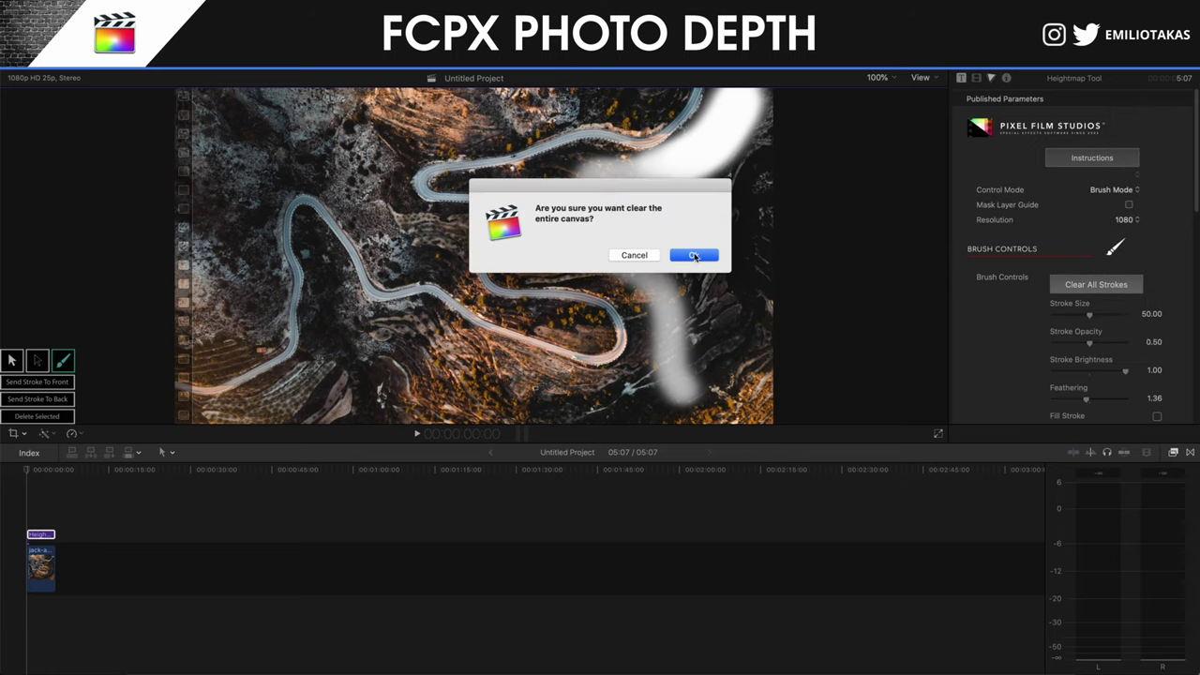
pyautogui.click(693, 255)
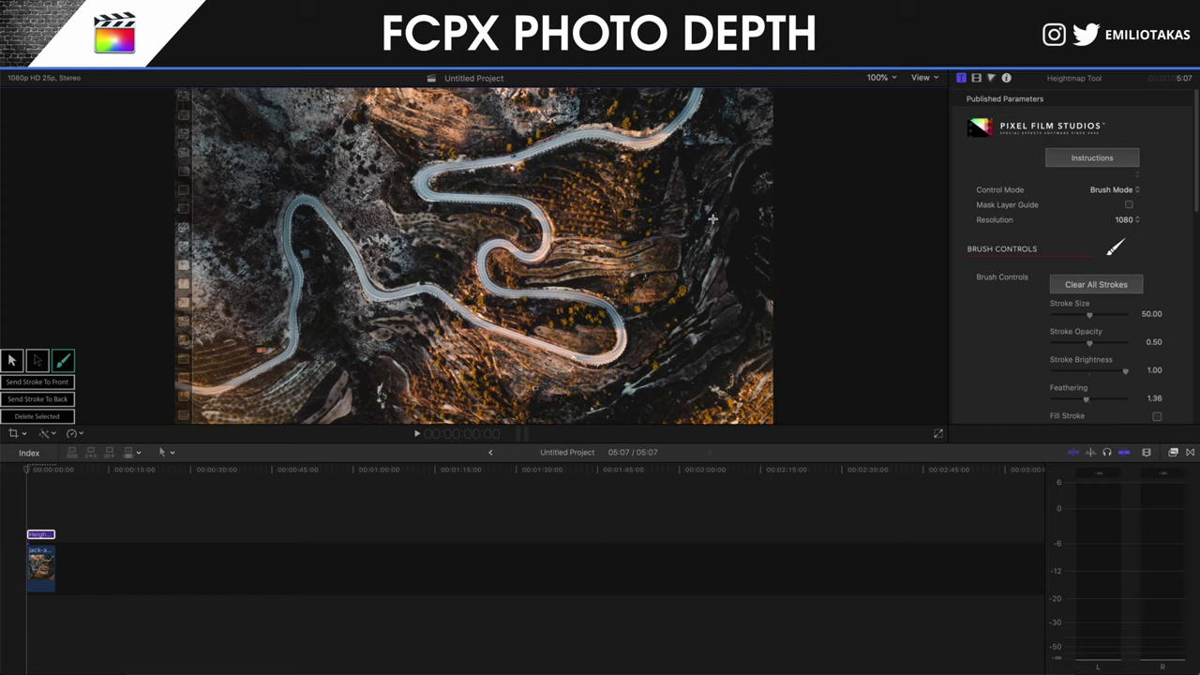
pyautogui.scroll(-2, 1079, 310)
pyautogui.scroll(-2, 1106, 328)
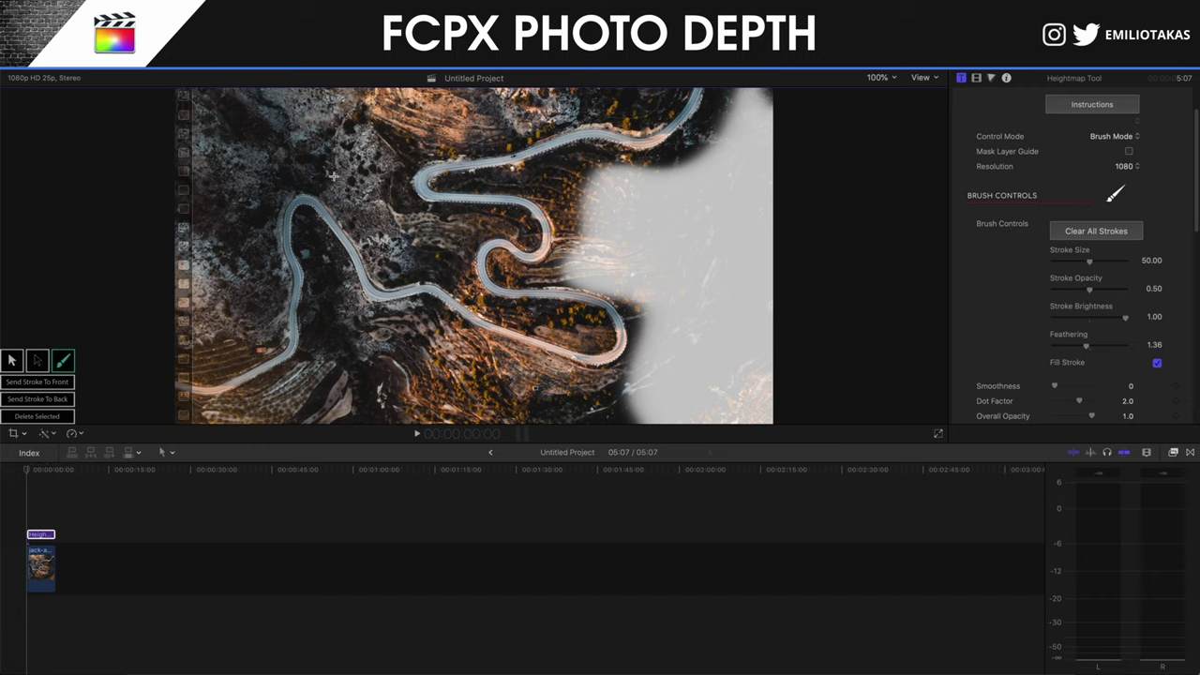
# At brush size about 33, paint white over the lower-left, top-right and central dark areas
pyautogui.moveTo(169, 341); pyautogui.dragTo(120, 94)
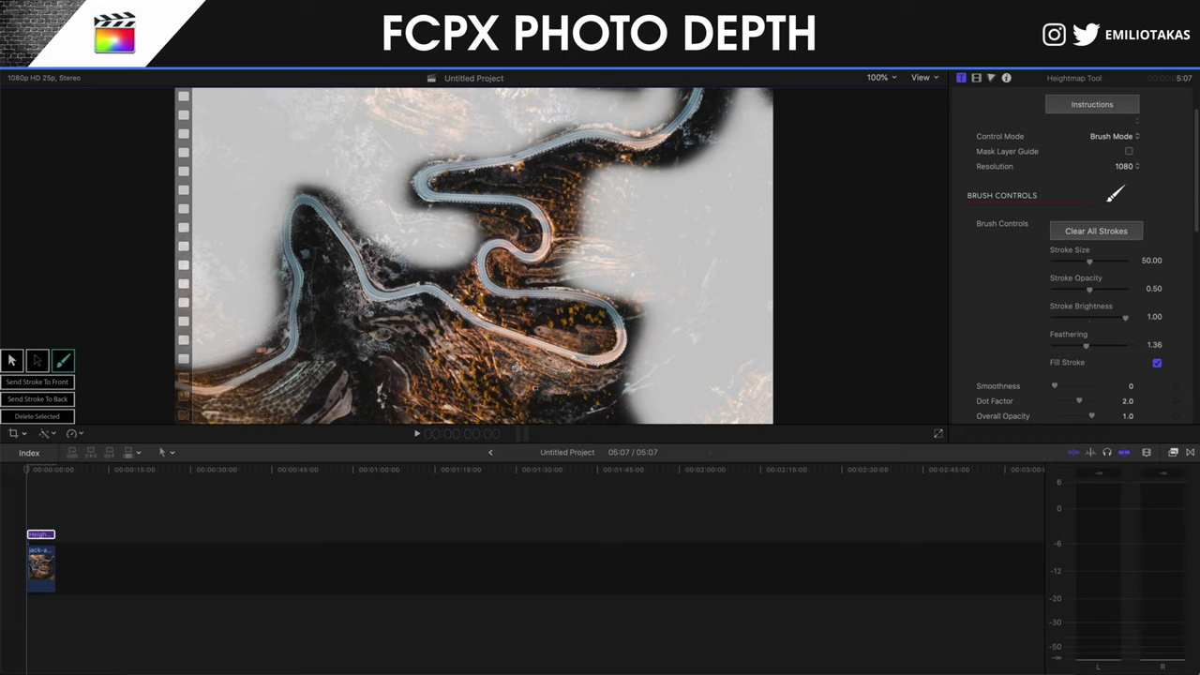
pyautogui.moveTo(640, 384); pyautogui.dragTo(621, 457)
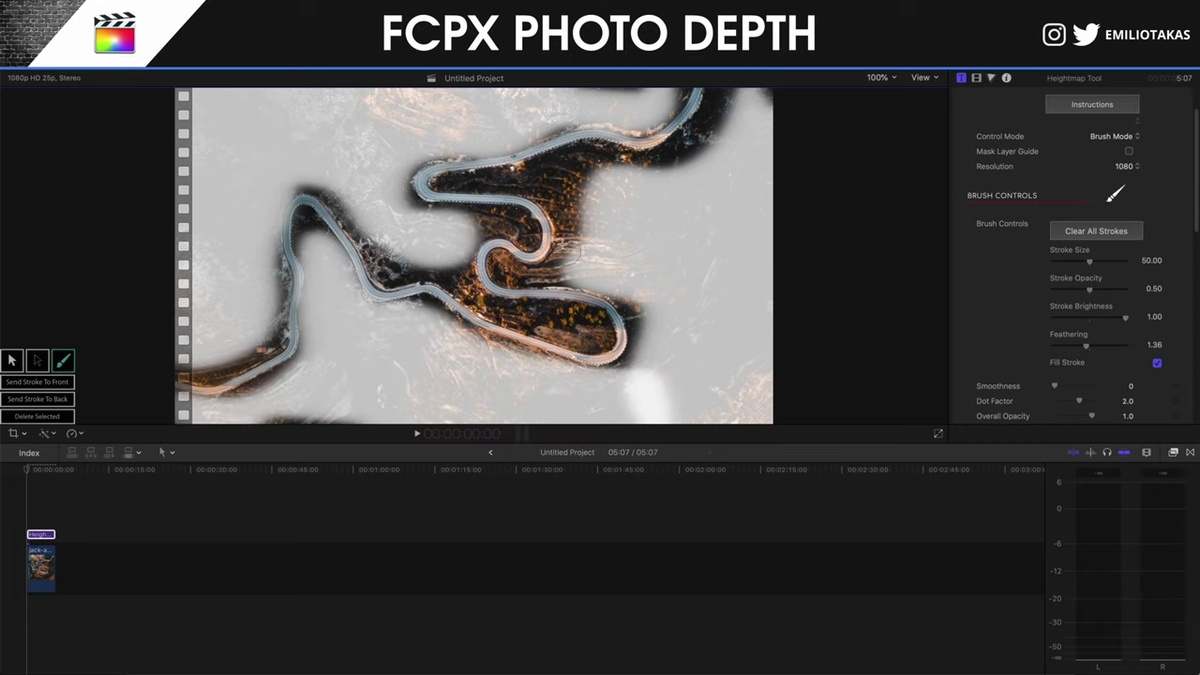
pyautogui.click(1079, 263)
pyautogui.moveTo(569, 162); pyautogui.dragTo(568, 244)
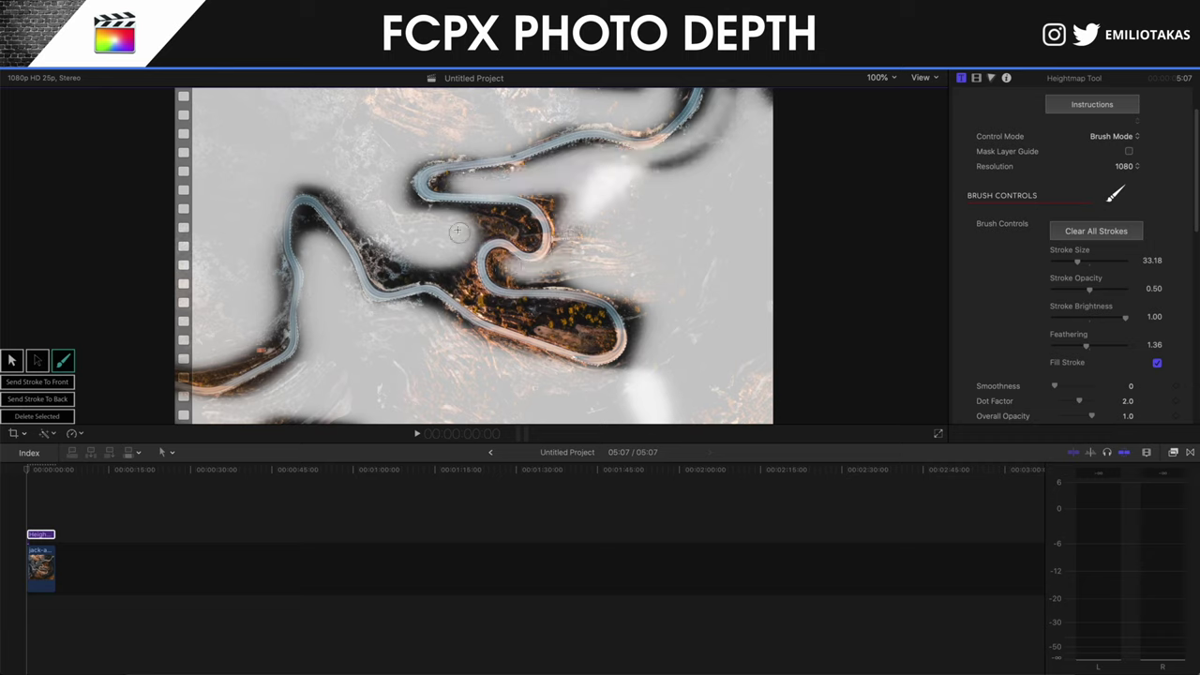
pyautogui.moveTo(510, 221); pyautogui.dragTo(452, 230)
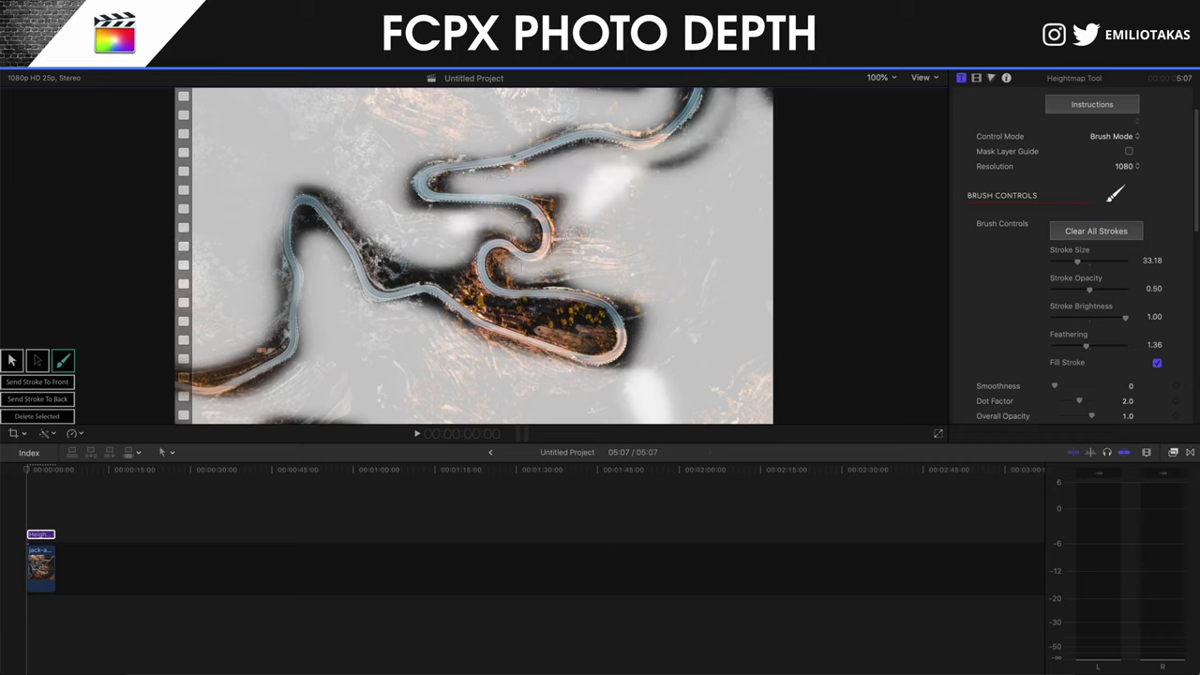
# Enlarge the brush to 42.43, then 66.21, and paint white along the image's top
pyautogui.moveTo(1078, 263); pyautogui.dragTo(1084, 272)
pyautogui.moveTo(671, 95); pyautogui.dragTo(584, 98)
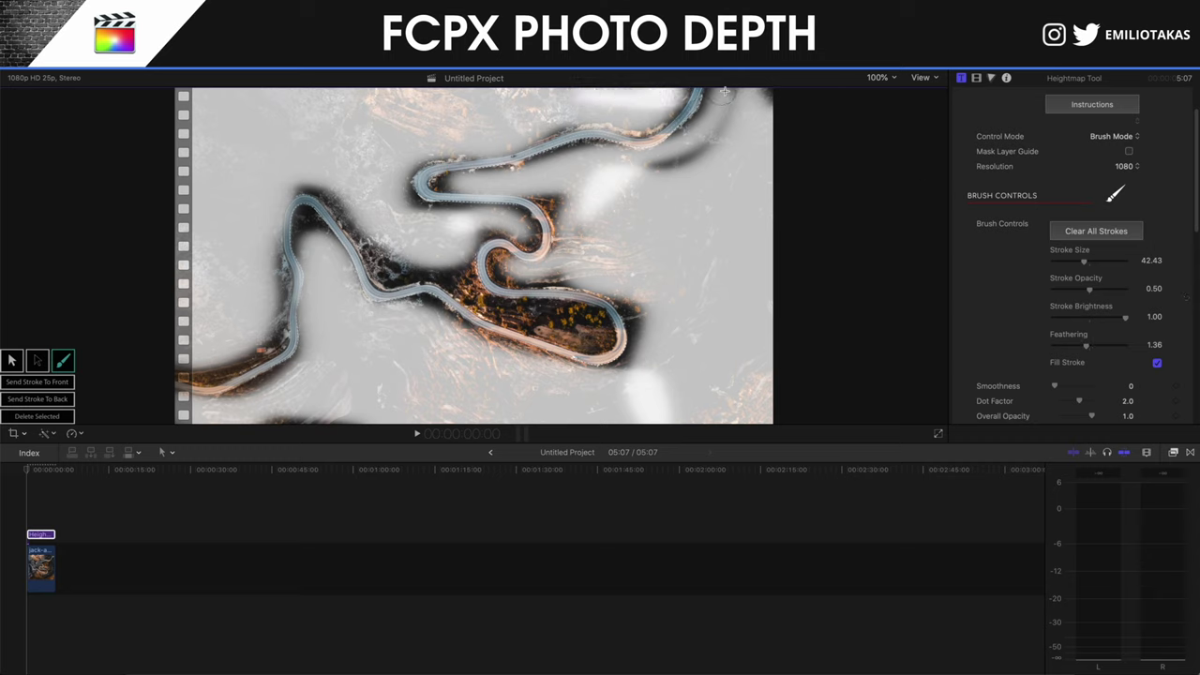
pyautogui.moveTo(731, 99); pyautogui.dragTo(664, 174)
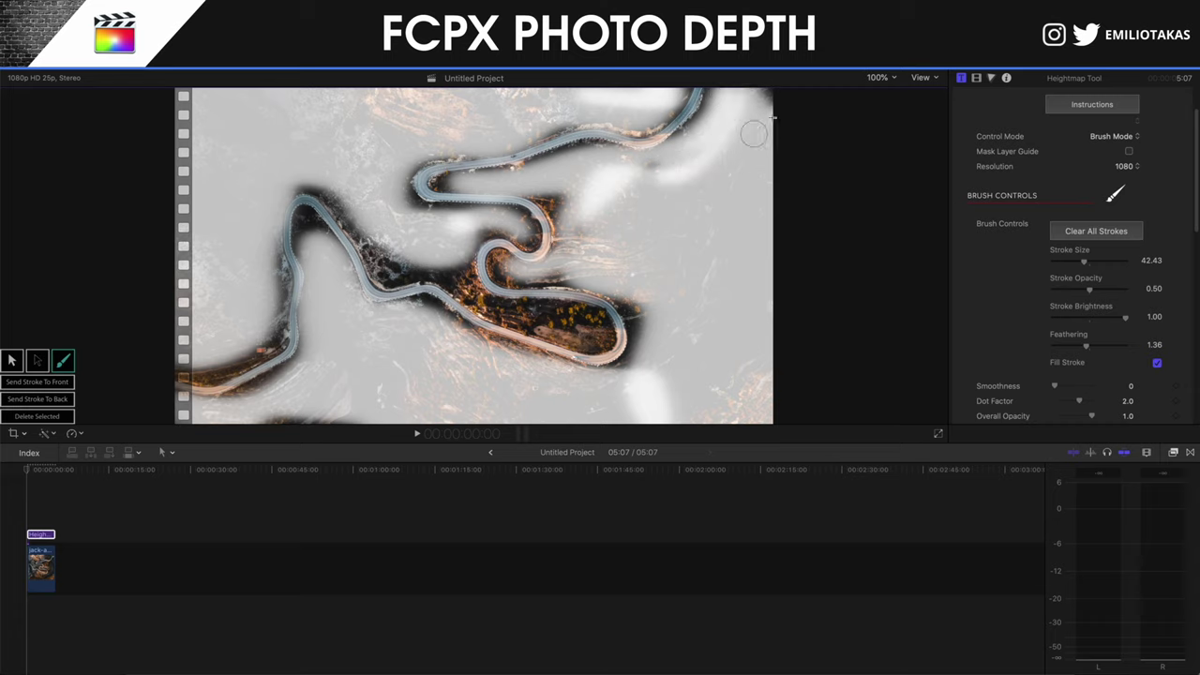
pyautogui.moveTo(1084, 260); pyautogui.dragTo(1102, 260)
pyautogui.moveTo(704, 291); pyautogui.dragTo(716, 343)
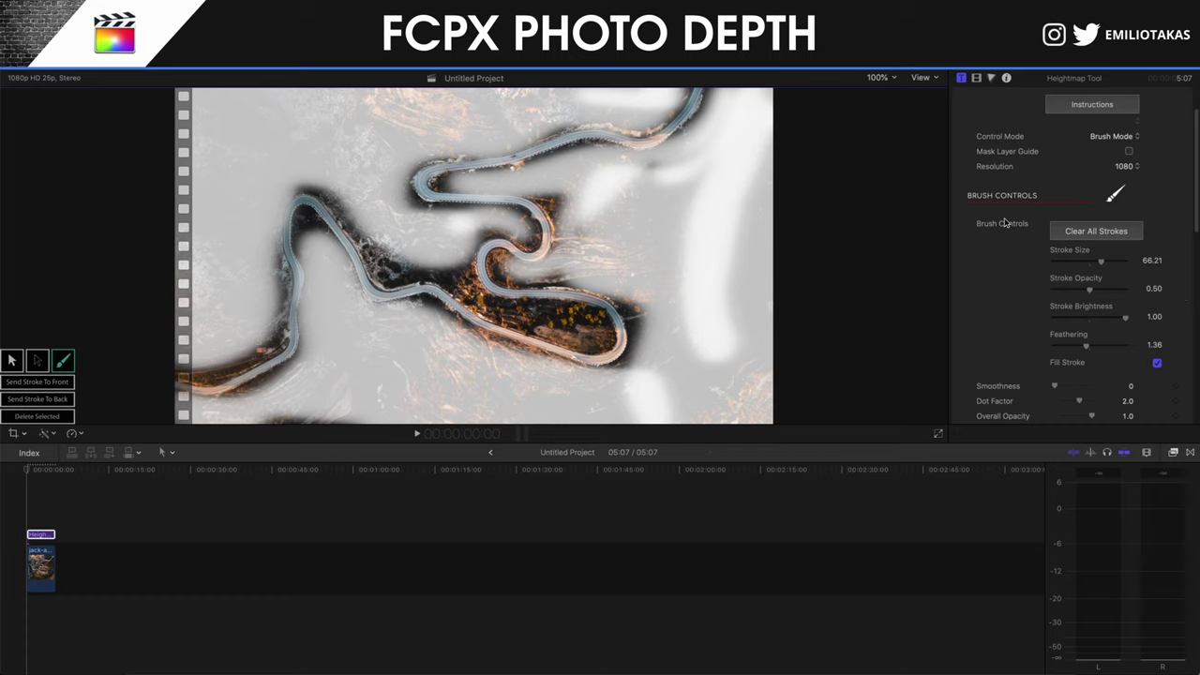
pyautogui.hotkey('ctrl', 'z')
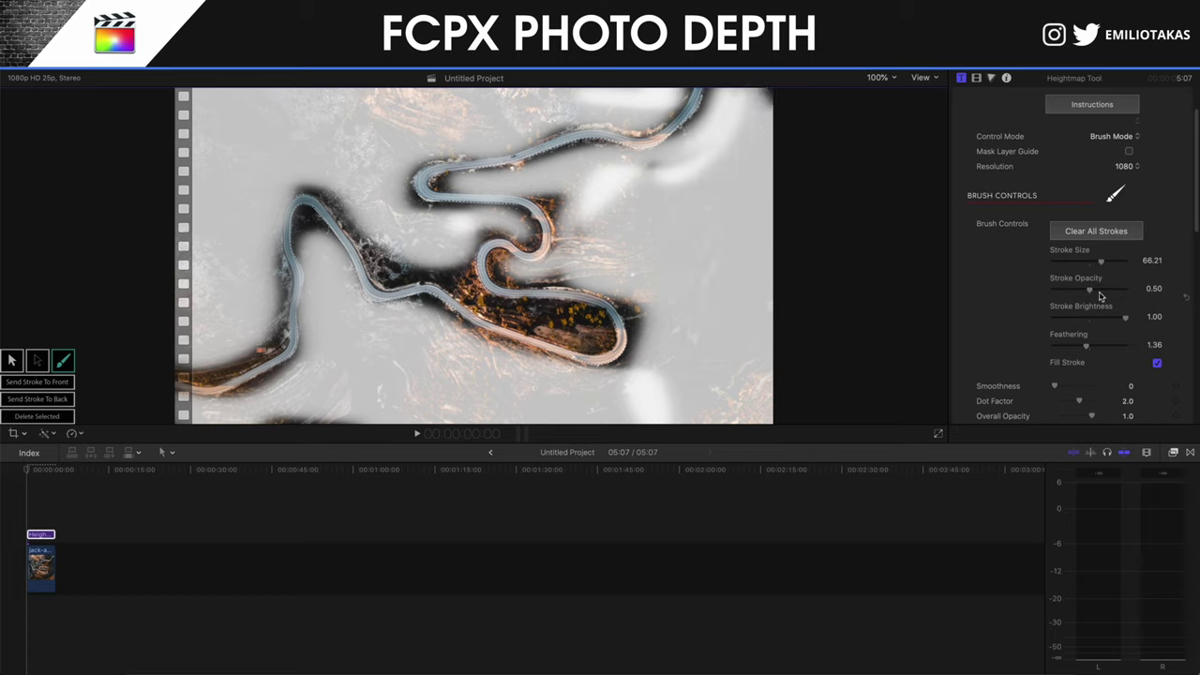
# At size 75.39, paint white down the right edge, across the bottom and the left side
pyautogui.moveTo(1104, 265); pyautogui.dragTo(1109, 265)
pyautogui.moveTo(1092, 291); pyautogui.dragTo(1116, 318)
pyautogui.moveTo(755, 103); pyautogui.dragTo(740, 399)
pyautogui.moveTo(1116, 318); pyautogui.dragTo(1126, 318)
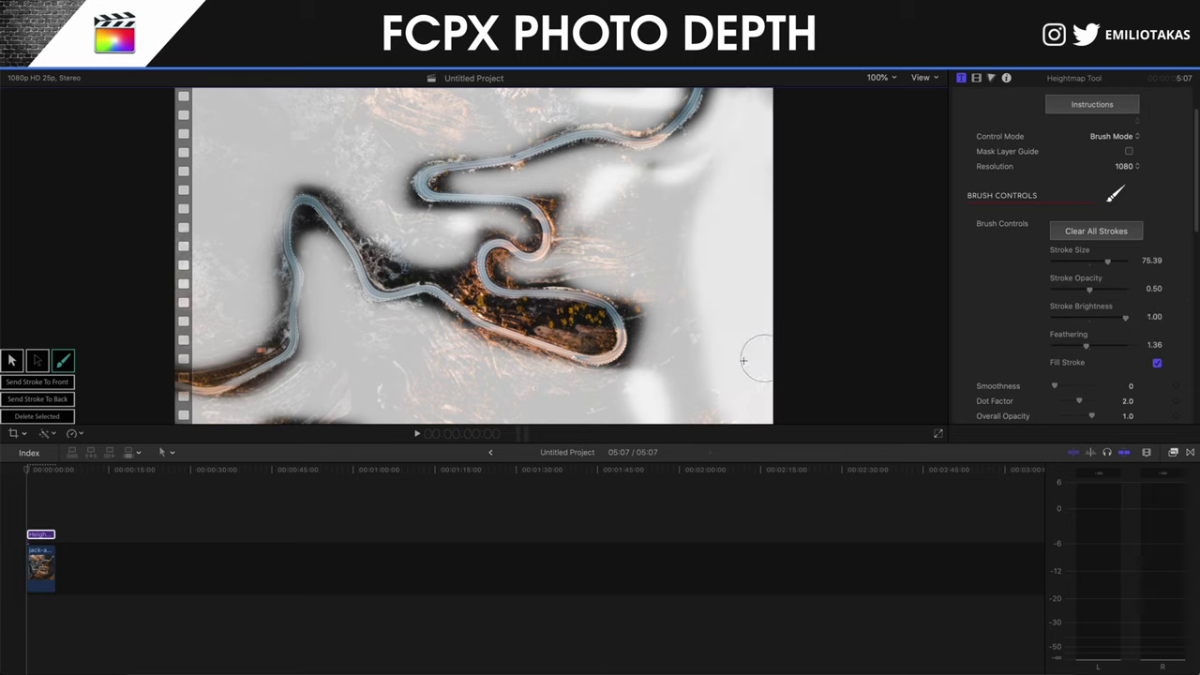
pyautogui.moveTo(637, 397); pyautogui.dragTo(392, 362)
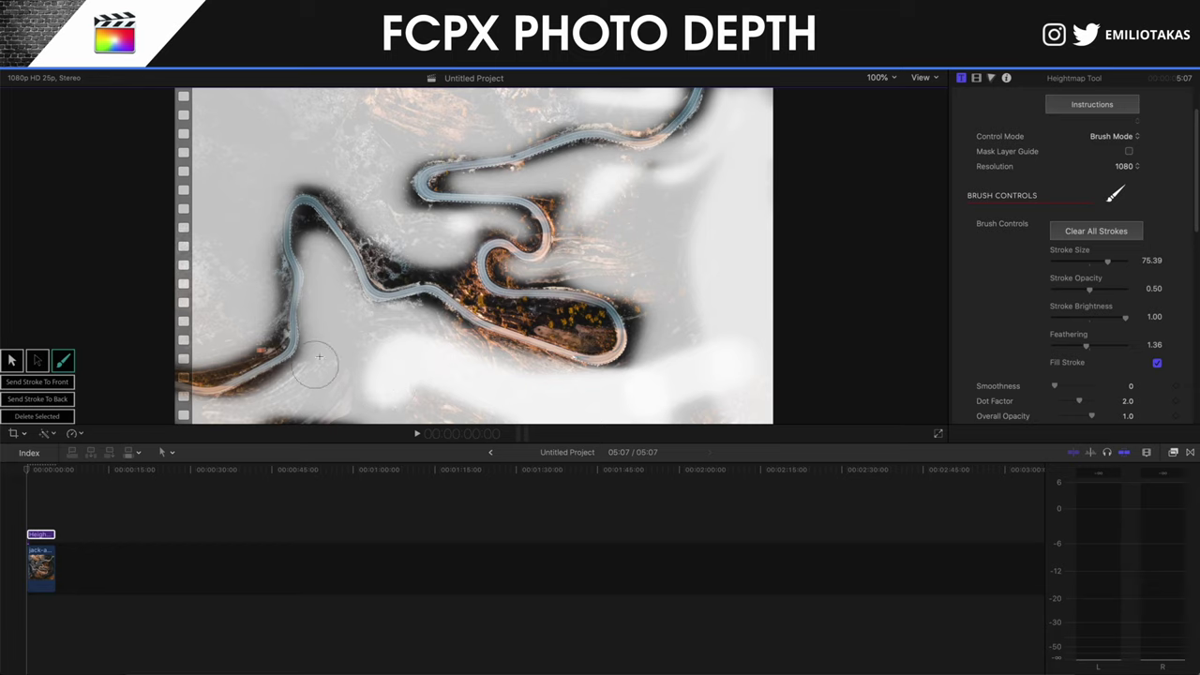
pyautogui.moveTo(201, 348); pyautogui.dragTo(199, 200)
pyautogui.moveTo(208, 112); pyautogui.dragTo(375, 107)
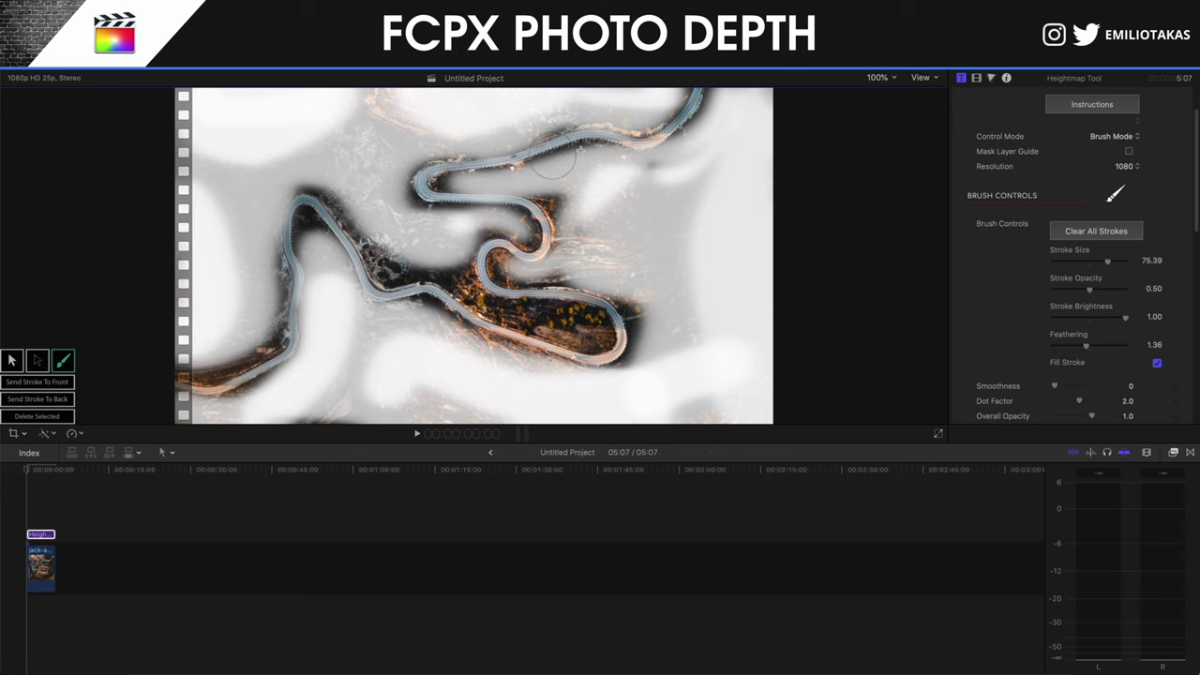
# Show the red mask guide, disable Fill Stroke, and set a dark brush: size 49.95, opacity 0.28
pyautogui.click(1129, 151)
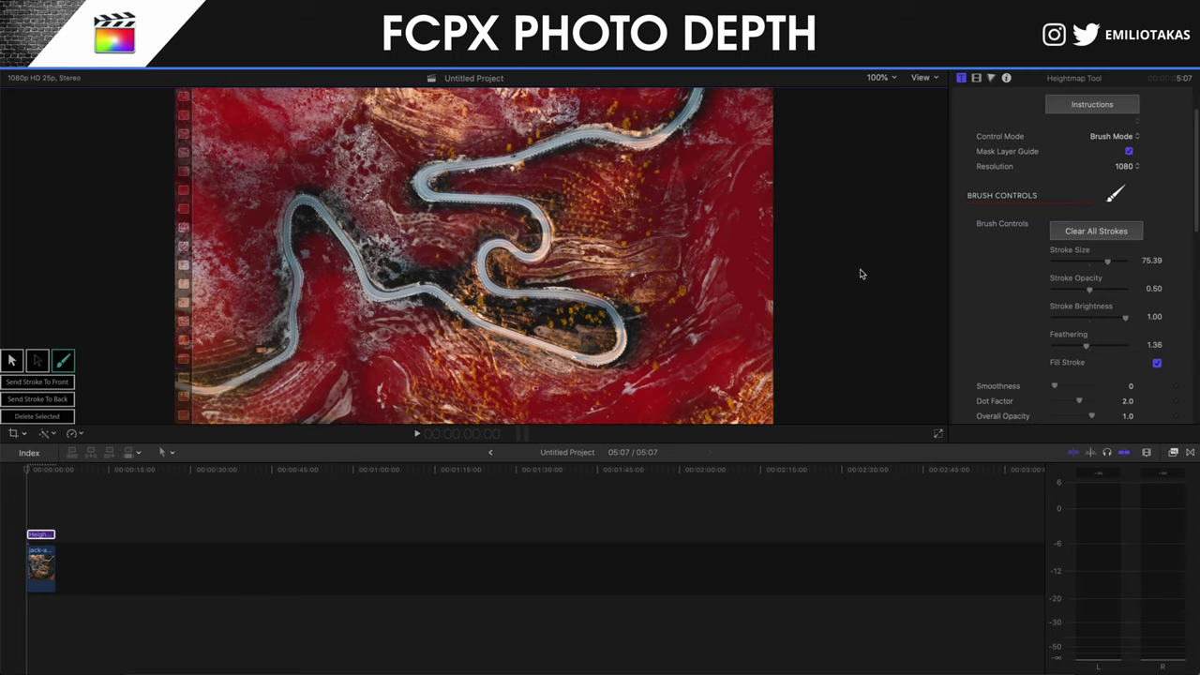
pyautogui.moveTo(1091, 265); pyautogui.dragTo(1095, 262)
pyautogui.click(1157, 362)
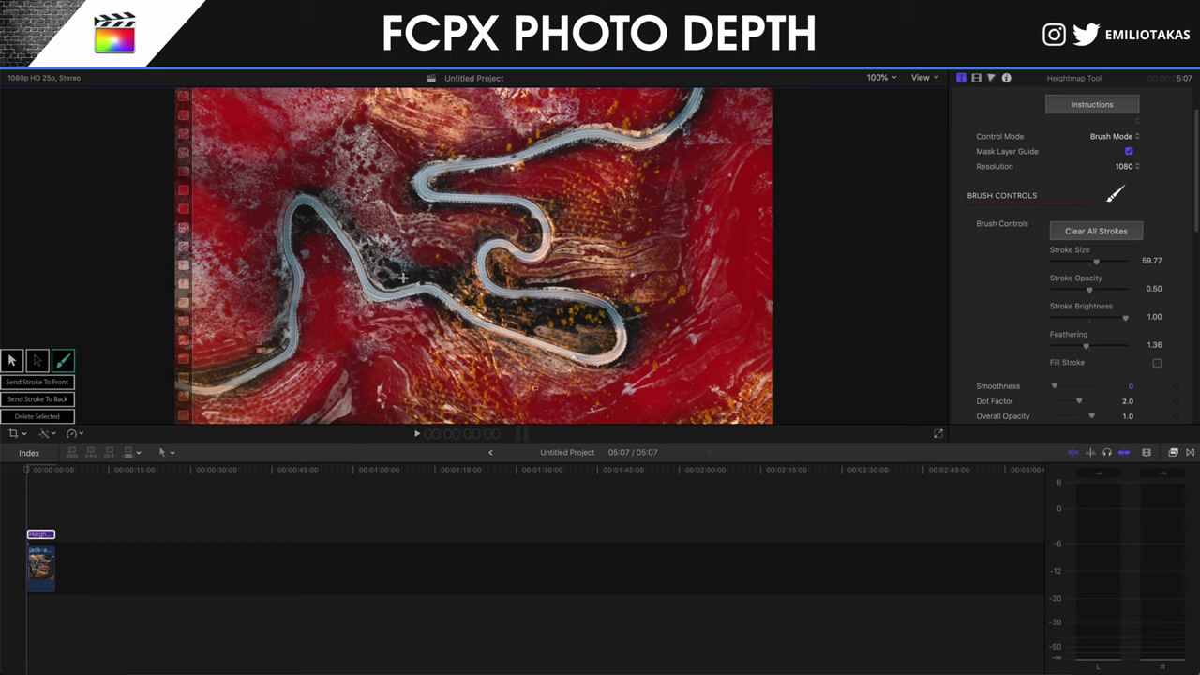
pyautogui.moveTo(1095, 260); pyautogui.dragTo(1069, 292)
pyautogui.moveTo(1085, 346); pyautogui.dragTo(1093, 346)
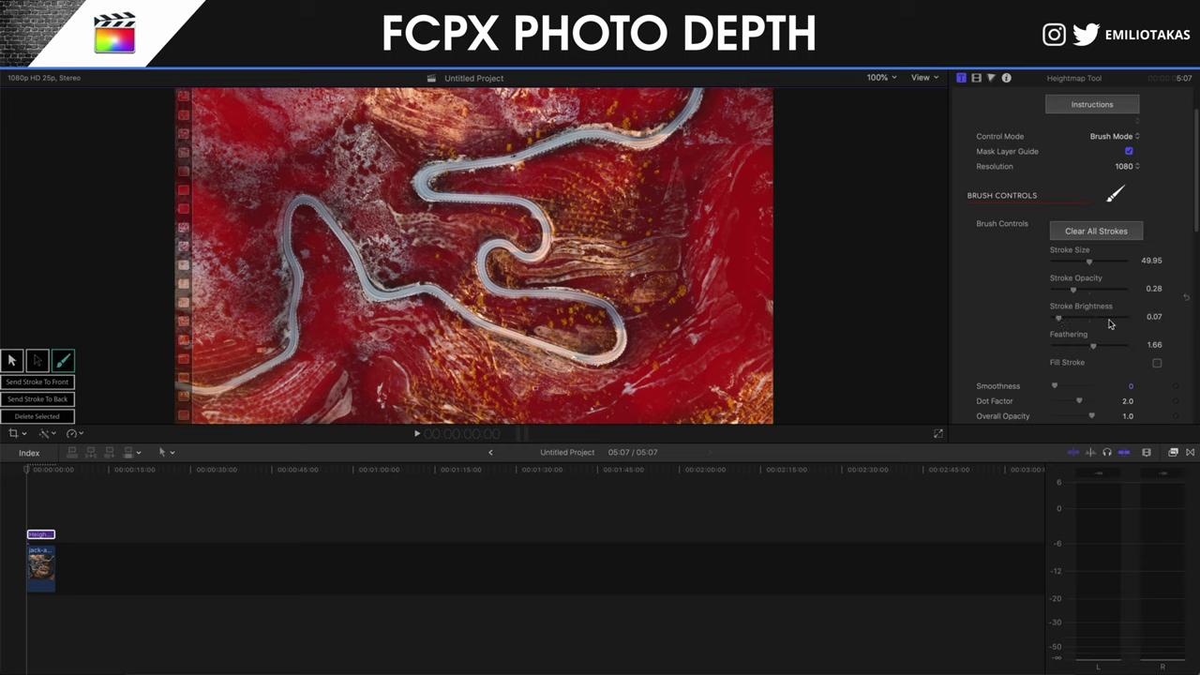
# Set brush feathering 0.89, opacity 0.46 and size 32.92
pyautogui.moveTo(1091, 350); pyautogui.dragTo(1074, 349)
pyautogui.moveTo(1073, 290); pyautogui.dragTo(1088, 290)
pyautogui.moveTo(690, 107); pyautogui.dragTo(611, 134)
pyautogui.moveTo(1088, 261); pyautogui.dragTo(1076, 262)
# Paint the dark stroke along the road from its top end, around the hairpin, to the lower left
pyautogui.moveTo(696, 95)
pyautogui.mouseDown()
pyautogui.moveTo(619, 139)
pyautogui.moveTo(497, 161)
pyautogui.mouseUp()
pyautogui.moveTo(432, 169); pyautogui.dragTo(437, 197)
pyautogui.moveTo(487, 247)
pyautogui.mouseDown()
pyautogui.moveTo(496, 293)
pyautogui.moveTo(605, 305)
pyautogui.mouseUp()
pyautogui.moveTo(619, 353); pyautogui.dragTo(544, 344)
pyautogui.moveTo(454, 303)
pyautogui.mouseDown()
pyautogui.moveTo(430, 287)
pyautogui.moveTo(380, 292)
pyautogui.moveTo(307, 198)
pyautogui.moveTo(292, 233)
pyautogui.moveTo(294, 316)
pyautogui.mouseUp()
pyautogui.moveTo(266, 370); pyautogui.dragTo(225, 384)
# Switch to point editing, zoom the viewer in, and move the first stroke point onto the road
pyautogui.click(36, 366)
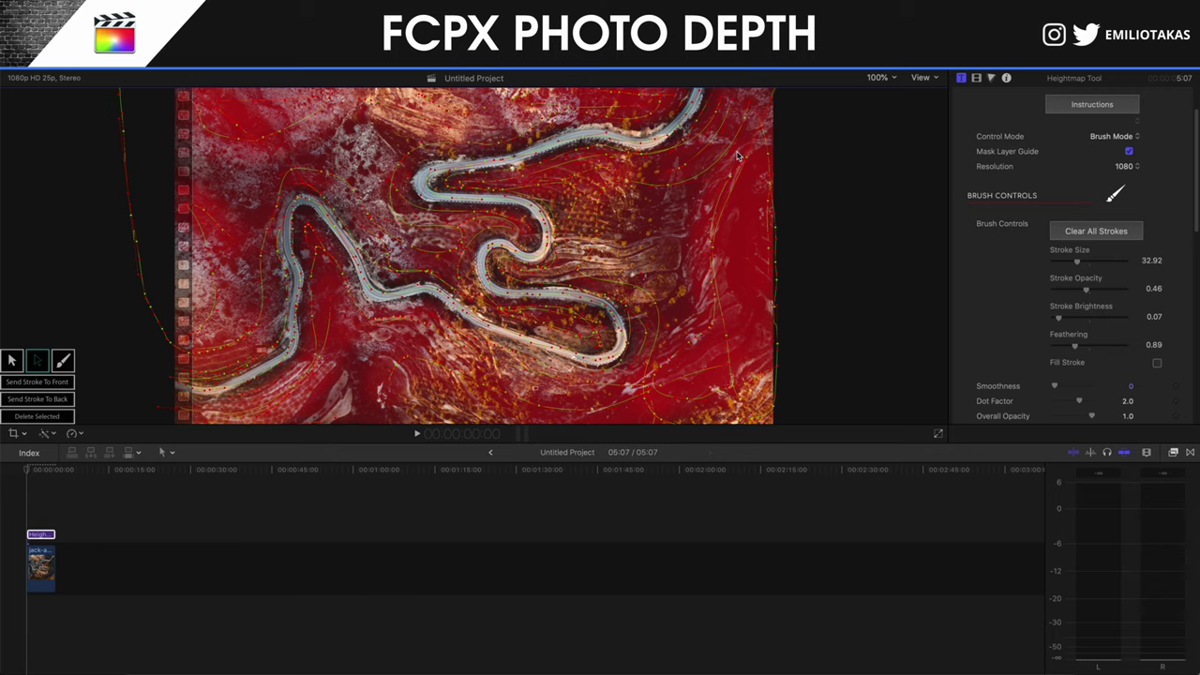
pyautogui.press('super+equal')
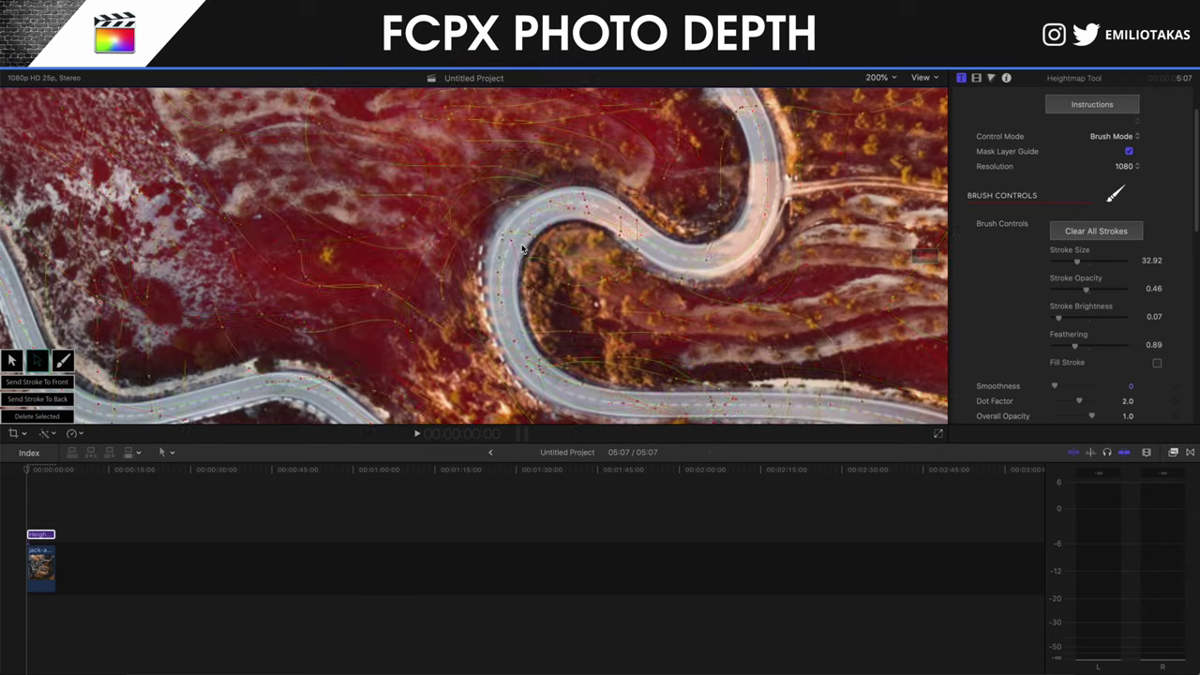
pyautogui.press('super+equal')
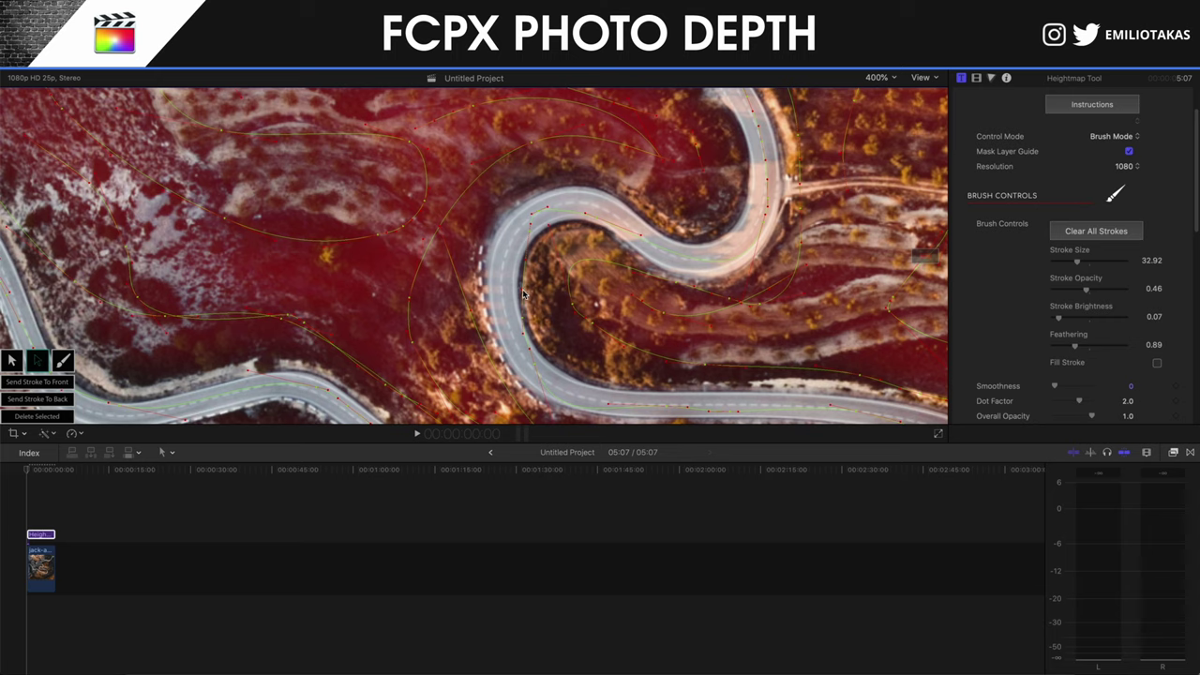
pyautogui.click(514, 293)
pyautogui.click(512, 321)
pyautogui.moveTo(529, 229); pyautogui.dragTo(514, 242)
# Nudge further stroke points left onto the road's centre line along the curve
pyautogui.moveTo(596, 219); pyautogui.dragTo(600, 215)
pyautogui.click(114, 414)
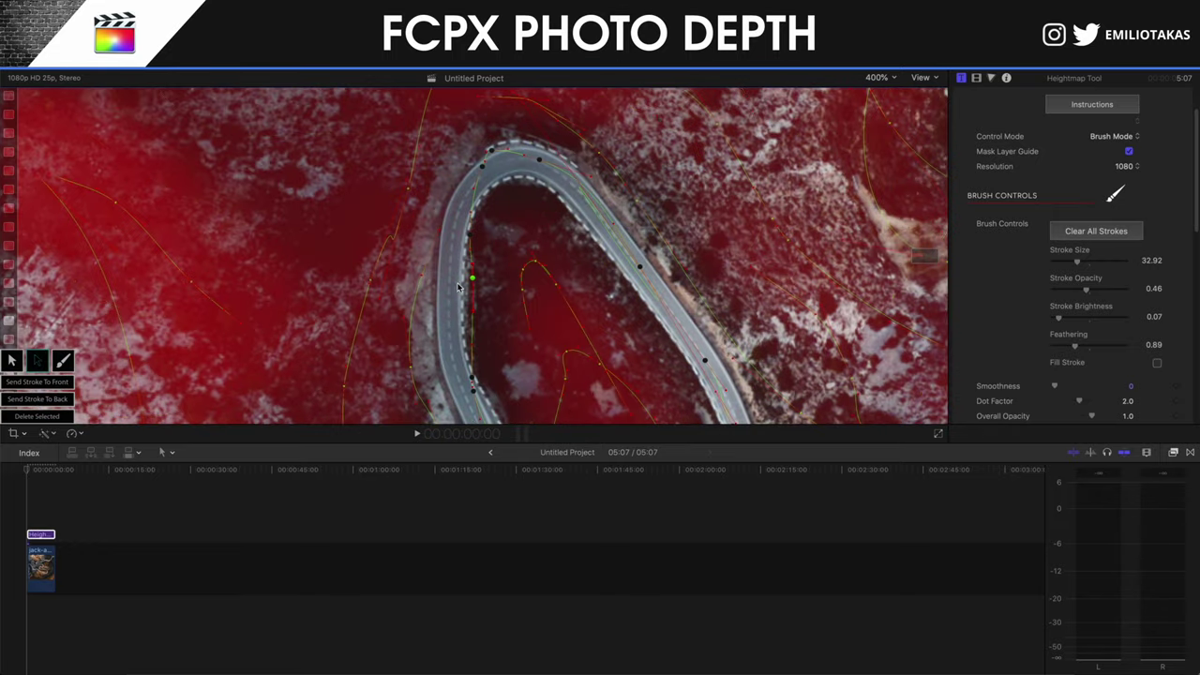
pyautogui.moveTo(473, 278); pyautogui.dragTo(454, 281)
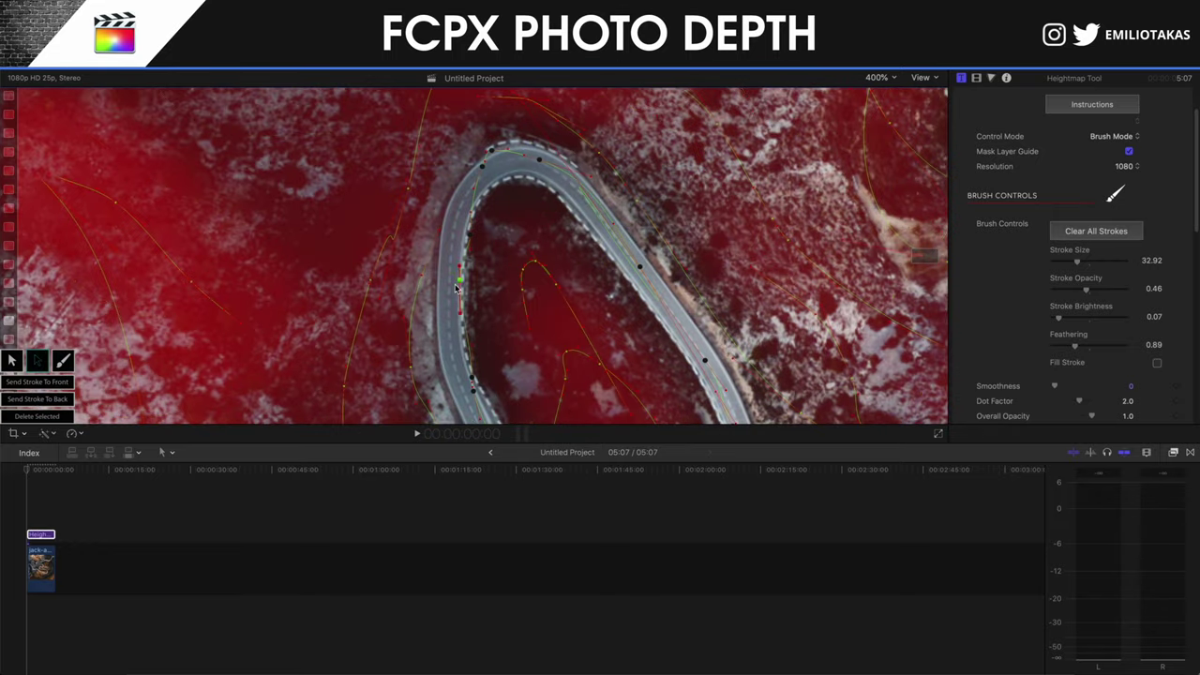
pyautogui.click(460, 224)
pyautogui.click(492, 154)
pyautogui.moveTo(472, 381); pyautogui.dragTo(458, 381)
pyautogui.click(468, 402)
# Return the viewer to 100% and select points along the lower-left road
pyautogui.click(882, 77)
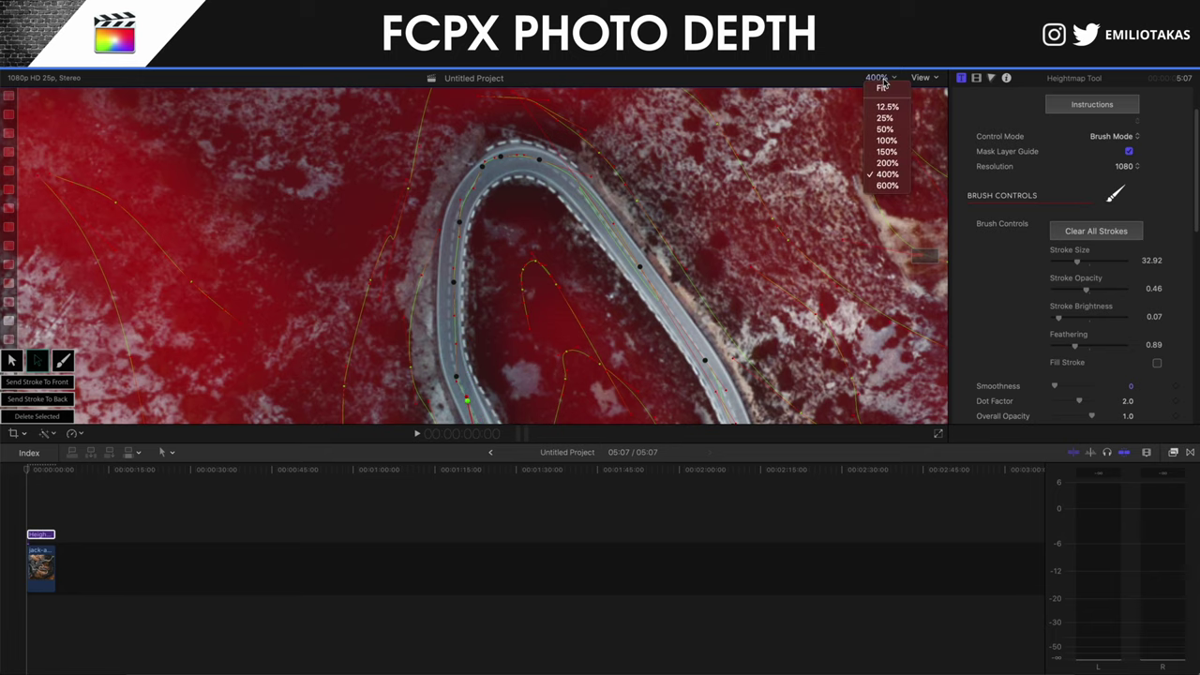
pyautogui.click(883, 86)
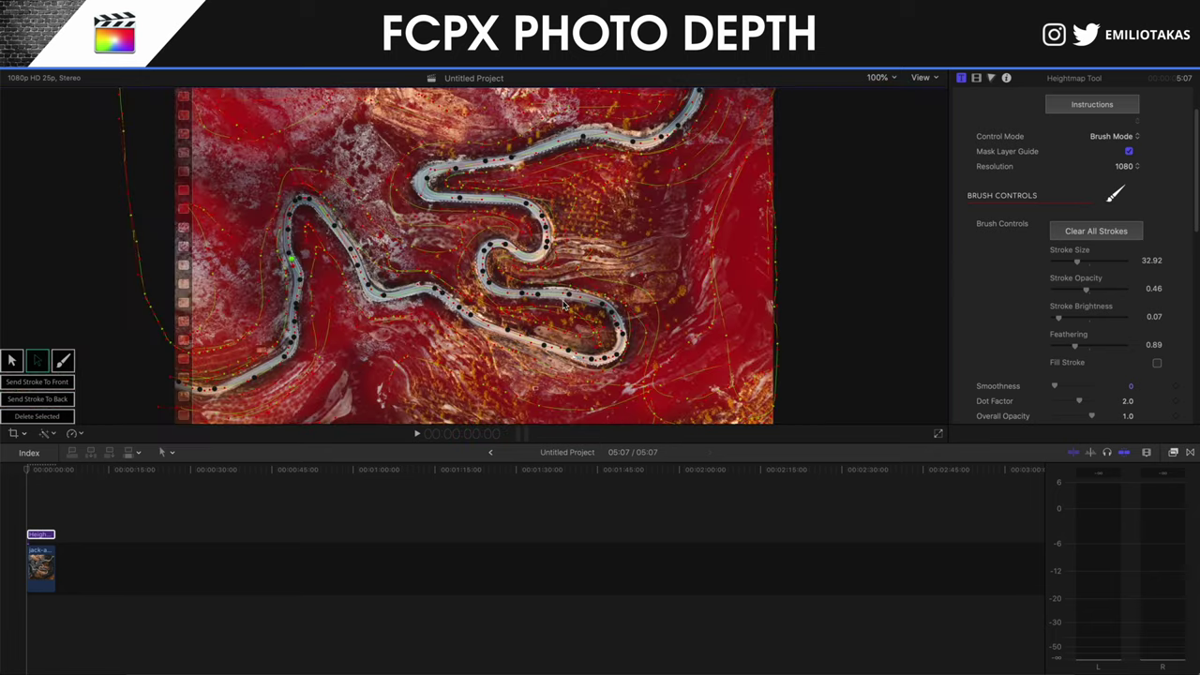
pyautogui.click(253, 375)
pyautogui.click(295, 311)
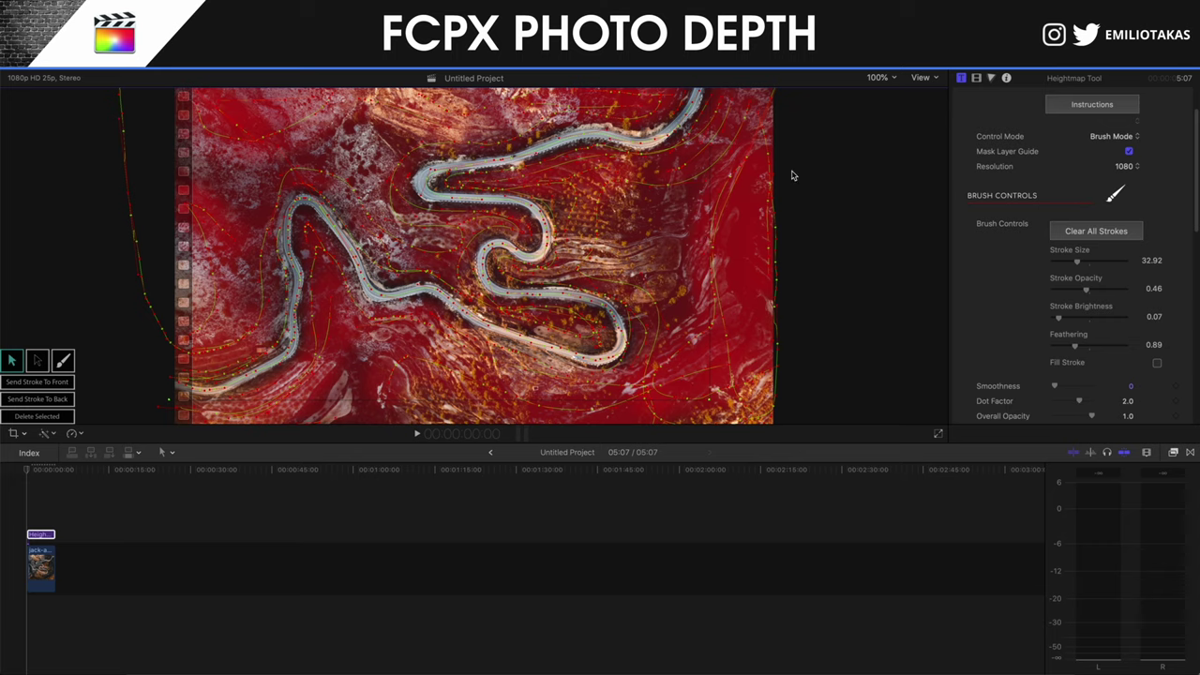
# Hide the mask guide and set the Heightmap Control Mode to Camera Mode
pyautogui.click(57, 367)
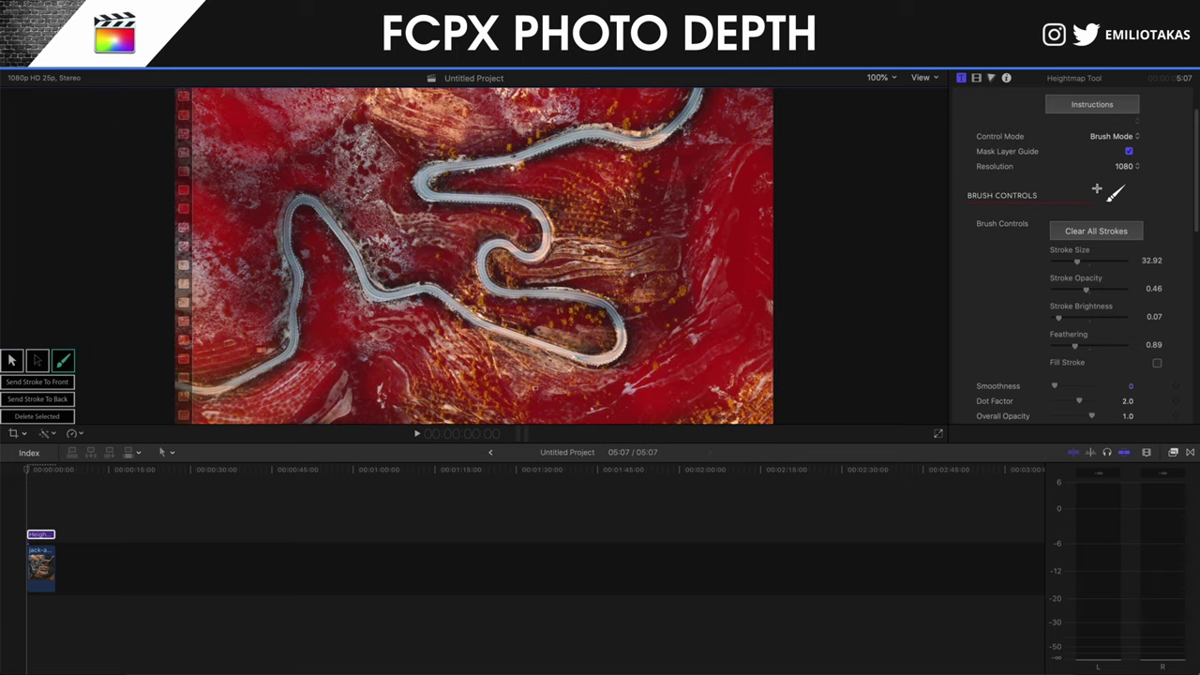
pyautogui.click(1129, 151)
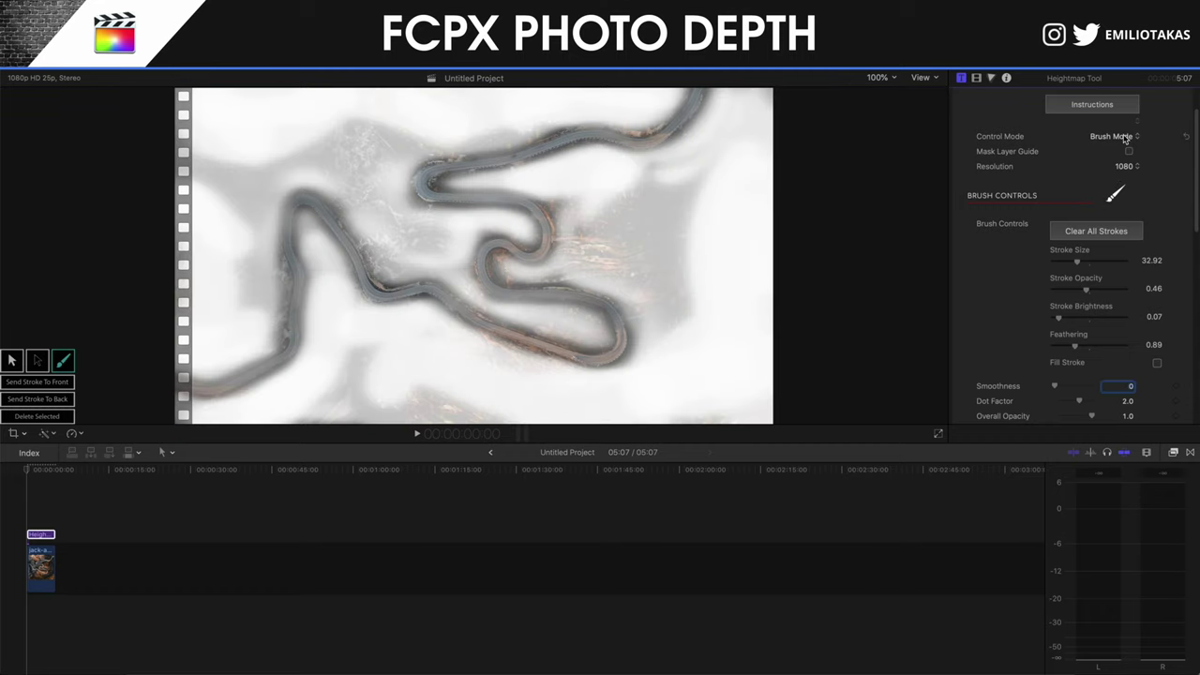
pyautogui.click(1128, 137)
pyautogui.click(1125, 147)
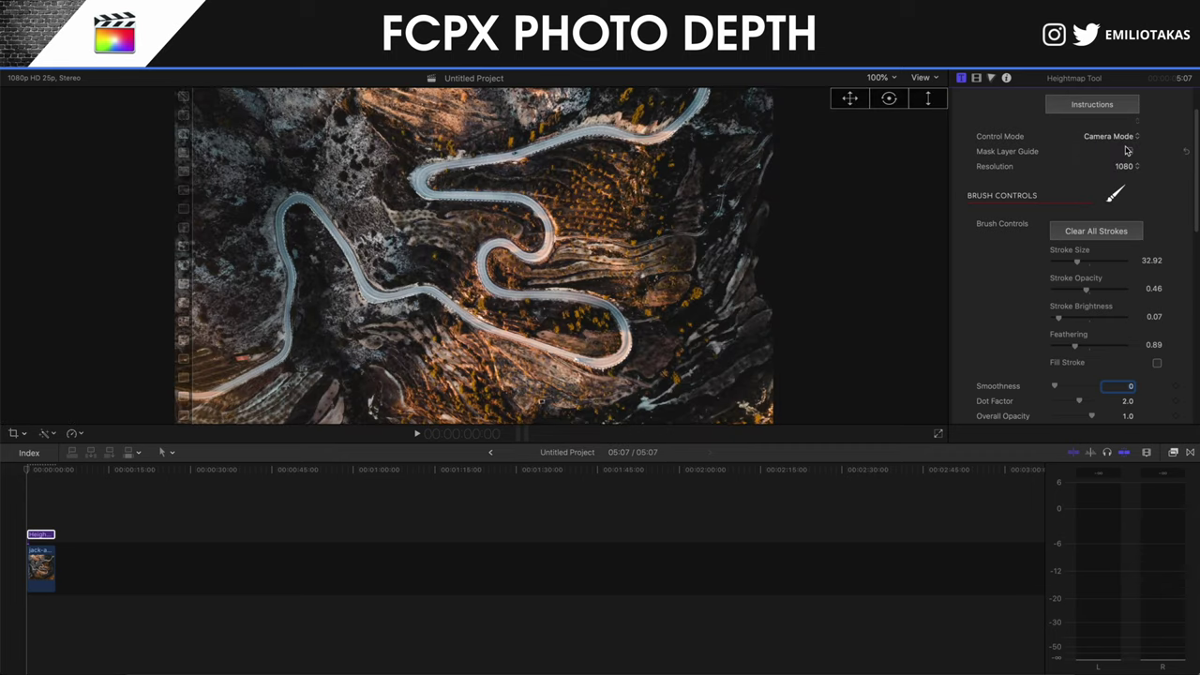
# Raise Maximum Height to 438.97, then try a left bend and undo it
pyautogui.scroll(-5, 1125, 266)
pyautogui.scroll(-1, 1125, 266)
pyautogui.scroll(-3, 1125, 267)
pyautogui.scroll(-3, 1126, 266)
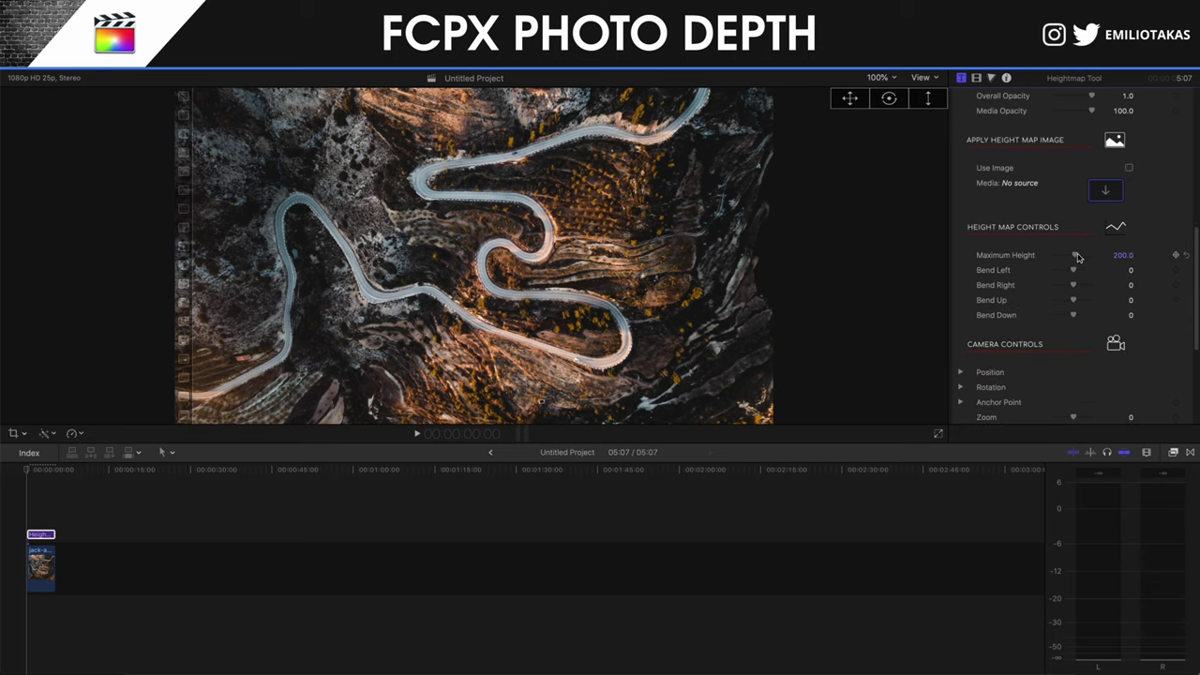
pyautogui.moveTo(1078, 258); pyautogui.dragTo(1080, 259)
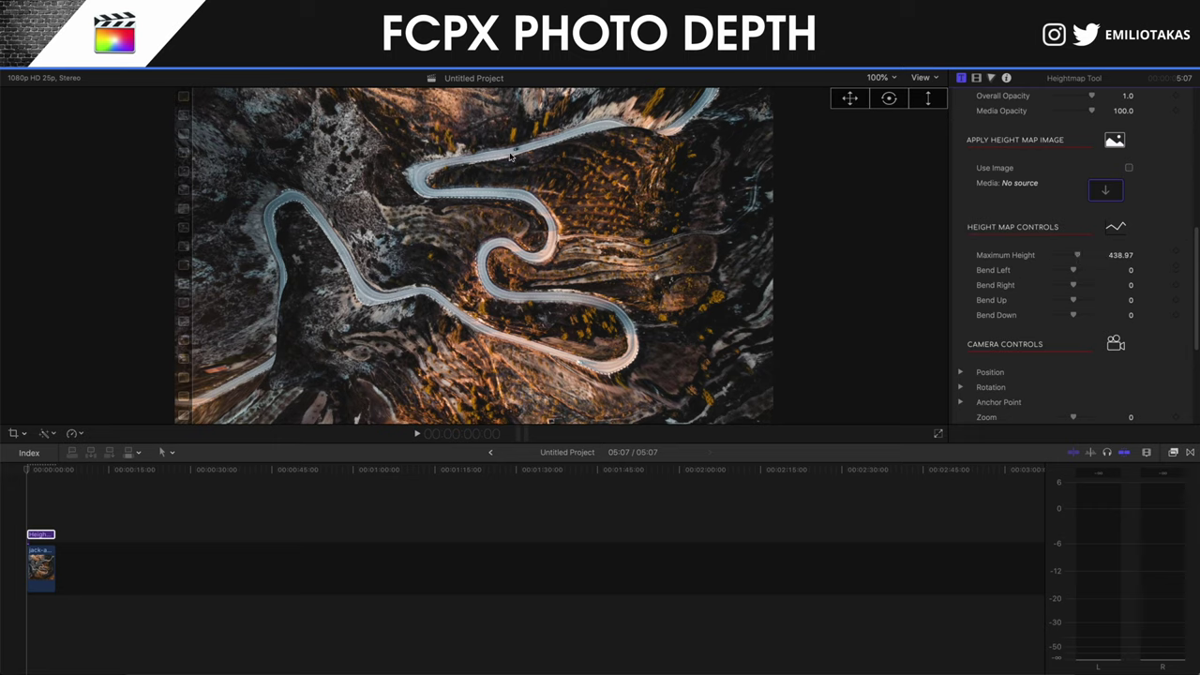
pyautogui.moveTo(1074, 270)
pyautogui.moveTo(1076, 272)
pyautogui.mouseDown()
pyautogui.moveTo(1064, 273)
pyautogui.moveTo(1087, 272)
pyautogui.mouseUp()
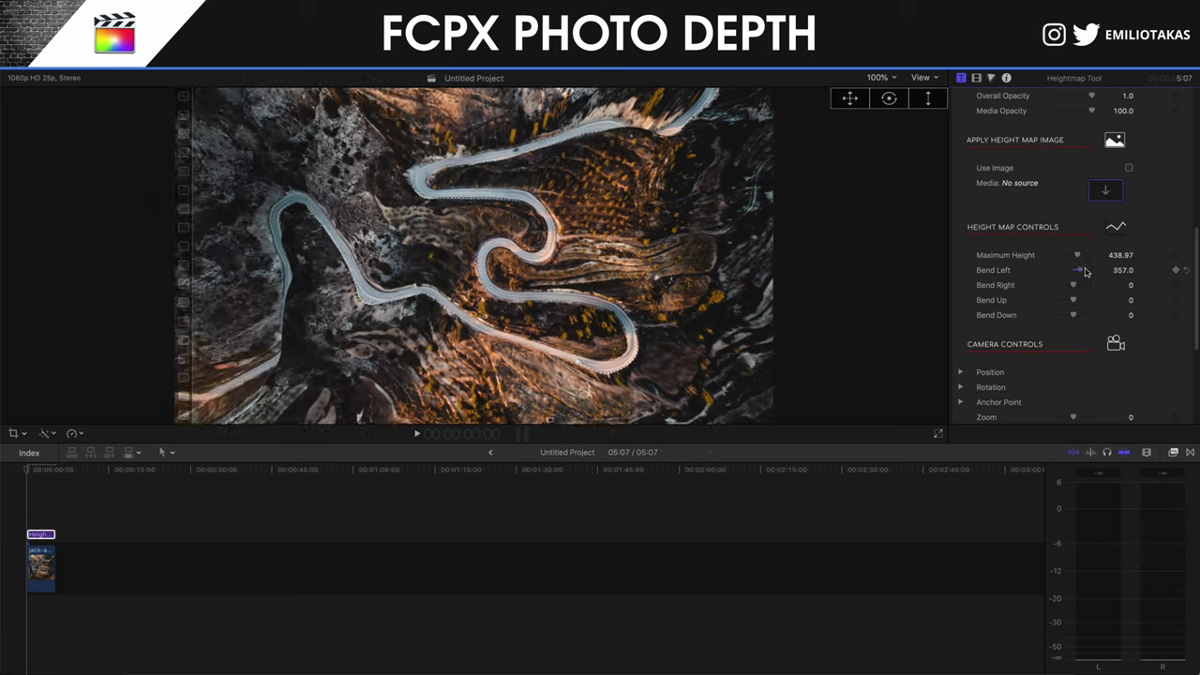
pyautogui.hotkey('ctrl', 'z')
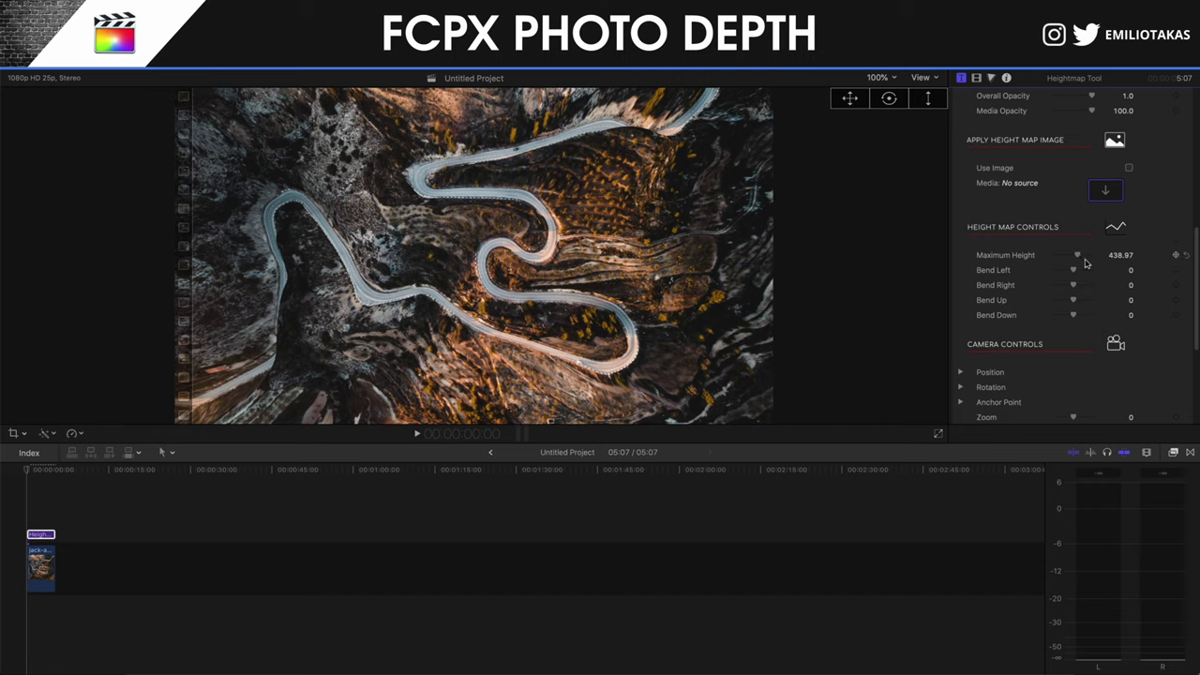
# Select the Heightmap clip and expand its camera Position, Rotation and Anchor Point settings
pyautogui.scroll(-3, 1112, 291)
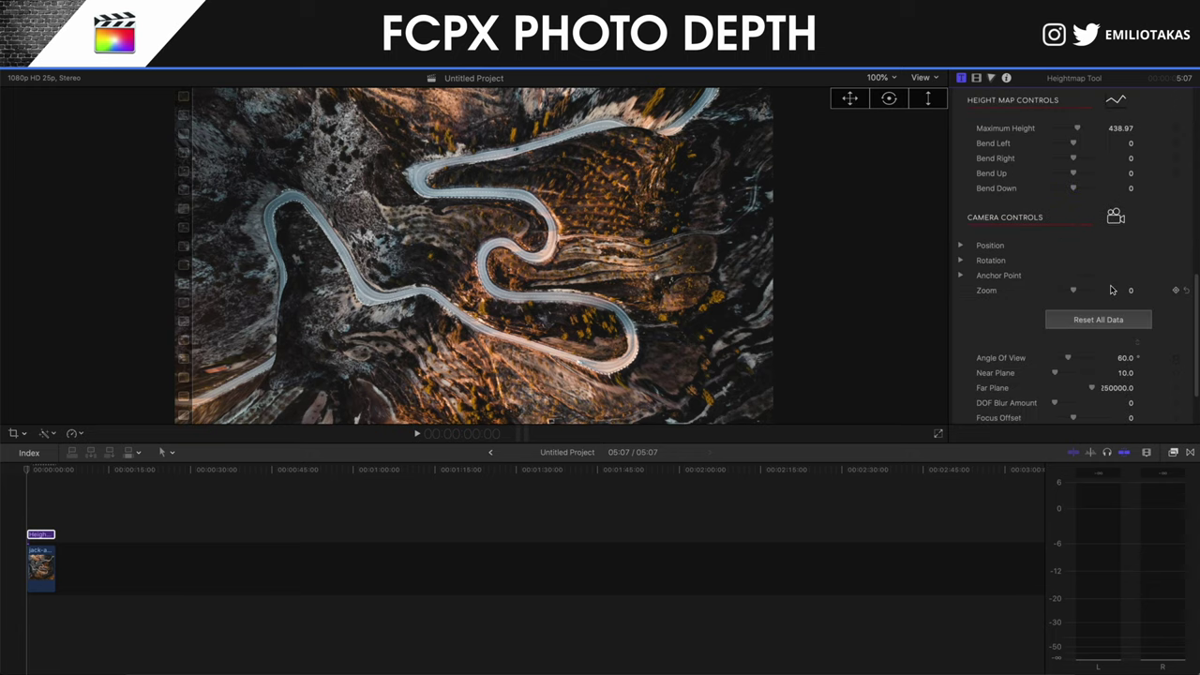
pyautogui.click(40, 535)
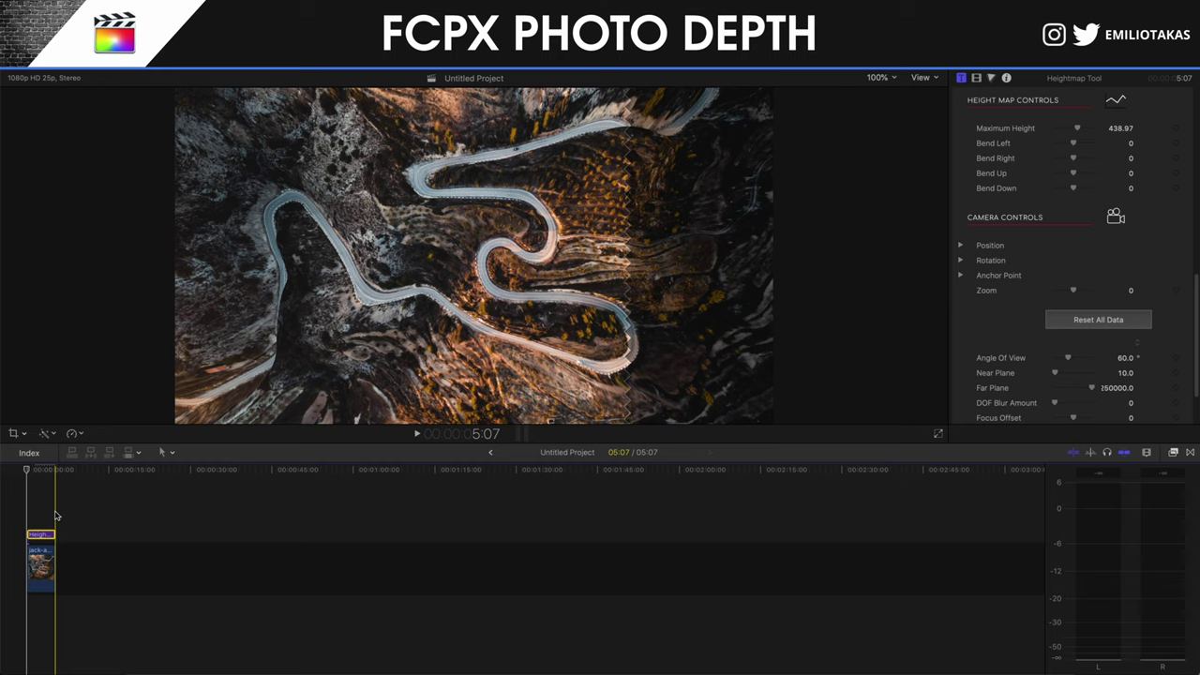
pyautogui.scroll(-1, 1095, 291)
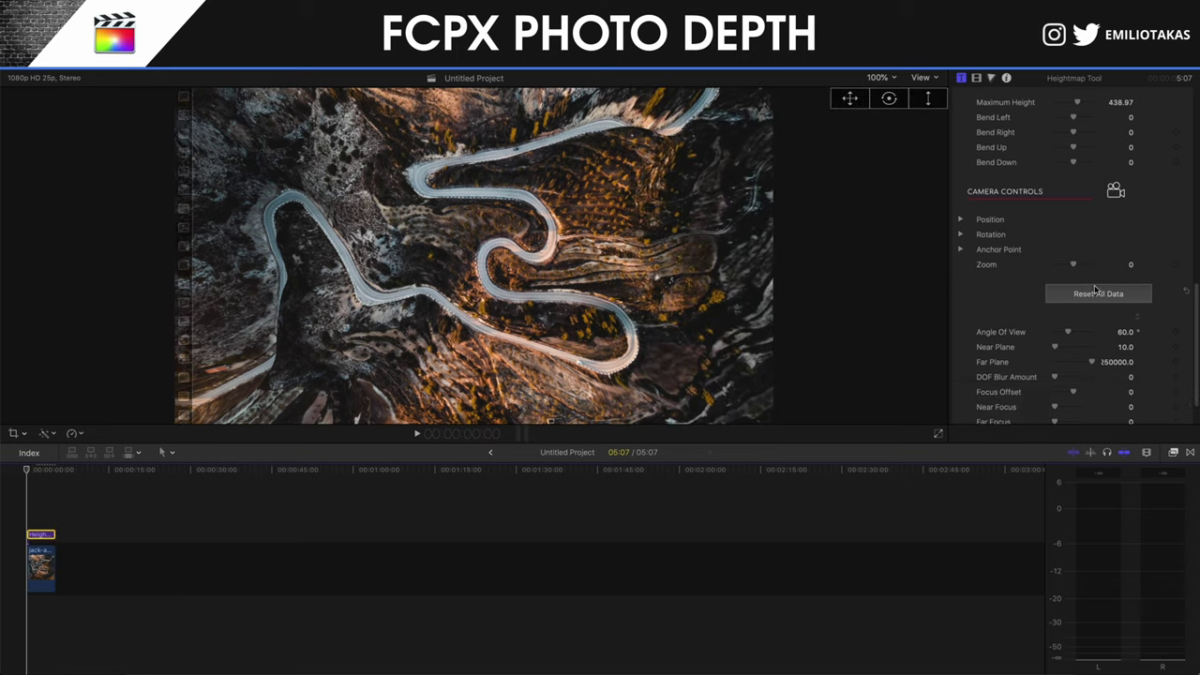
pyautogui.click(960, 219)
pyautogui.click(962, 279)
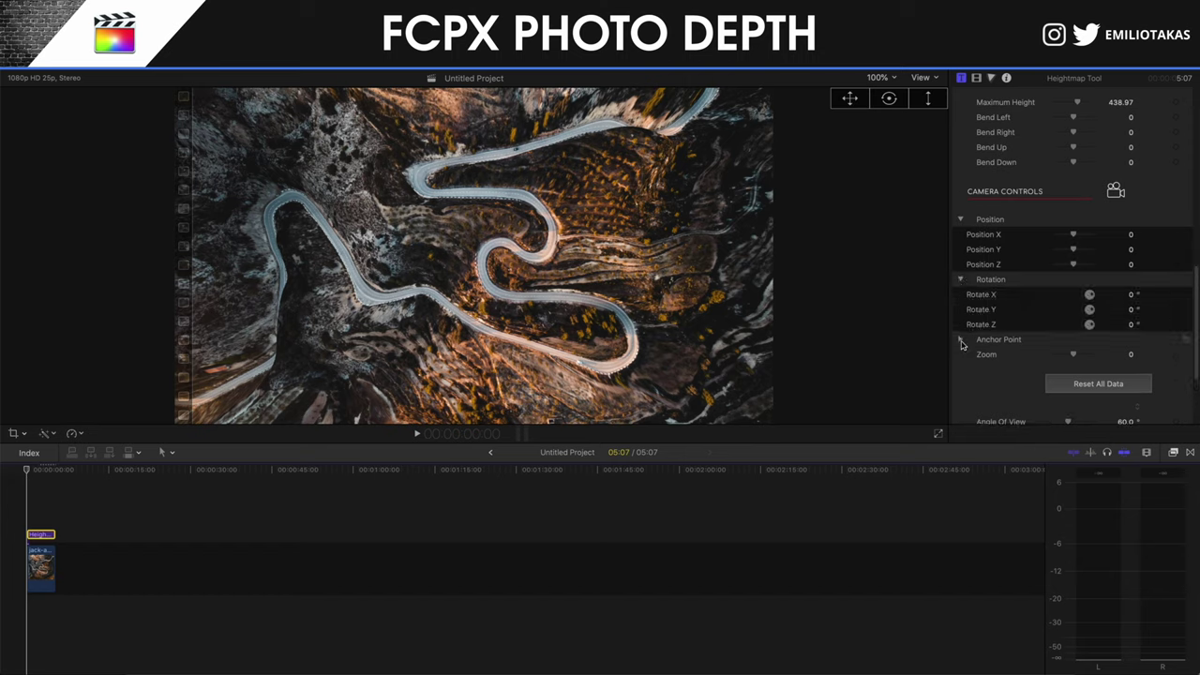
pyautogui.click(961, 341)
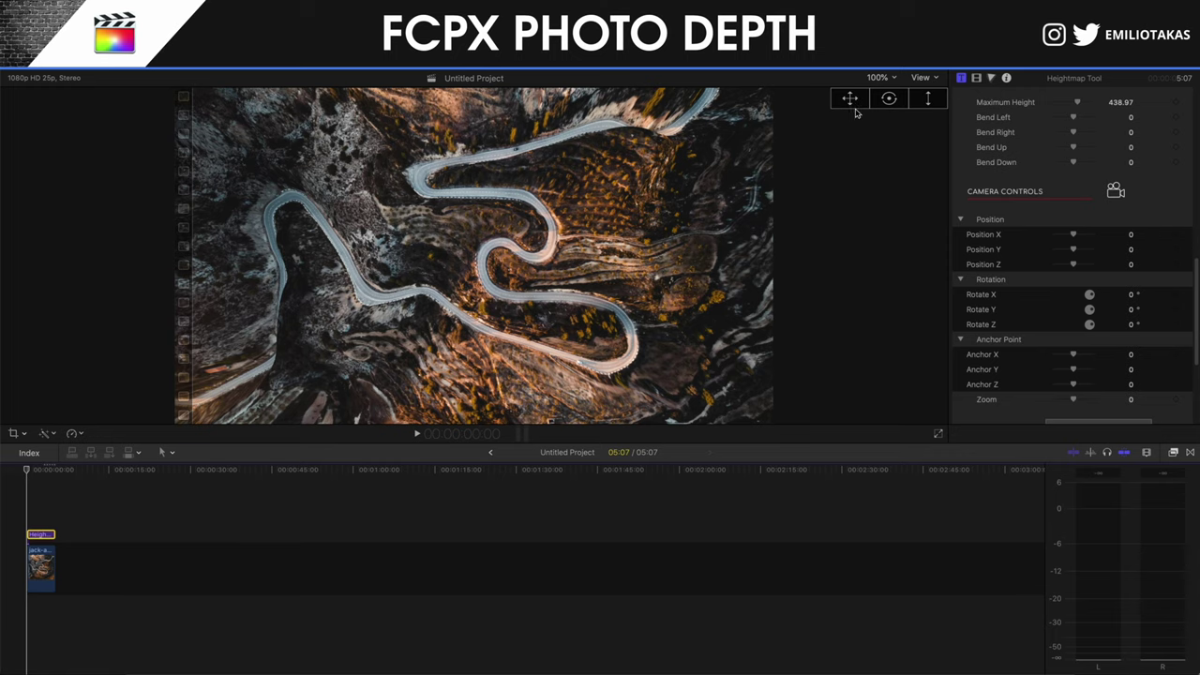
# Orbit the camera in the viewer to Rotate X 21.4° and Rotate Y 1.2°
pyautogui.click(893, 103)
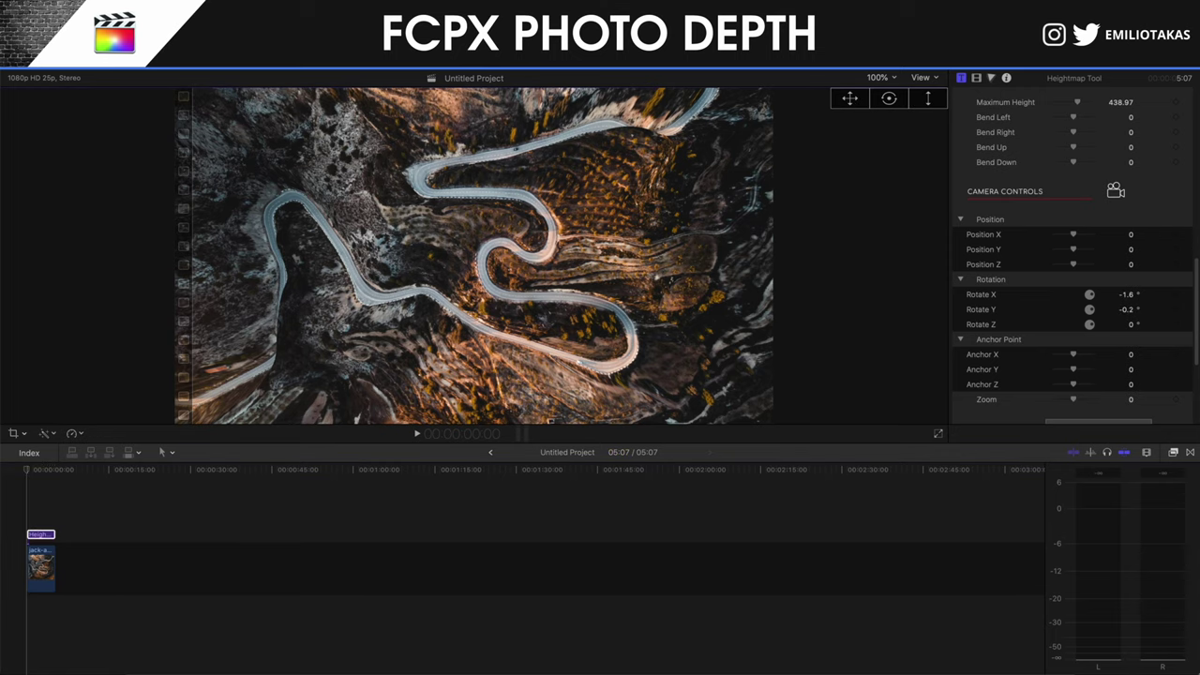
pyautogui.moveTo(474, 255)
pyautogui.mouseDown()
pyautogui.moveTo(483, 356)
pyautogui.moveTo(487, 282)
pyautogui.mouseUp()
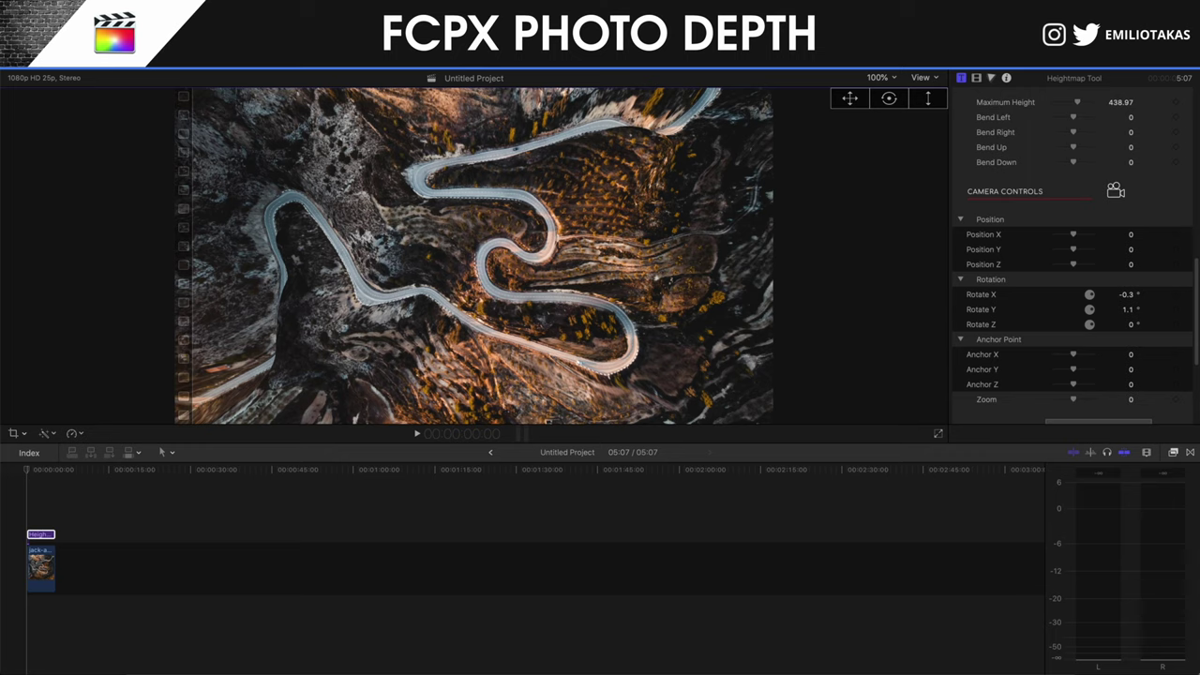
pyautogui.moveTo(548, 421)
pyautogui.mouseDown()
pyautogui.moveTo(557, 353)
pyautogui.moveTo(557, 374)
pyautogui.mouseUp()
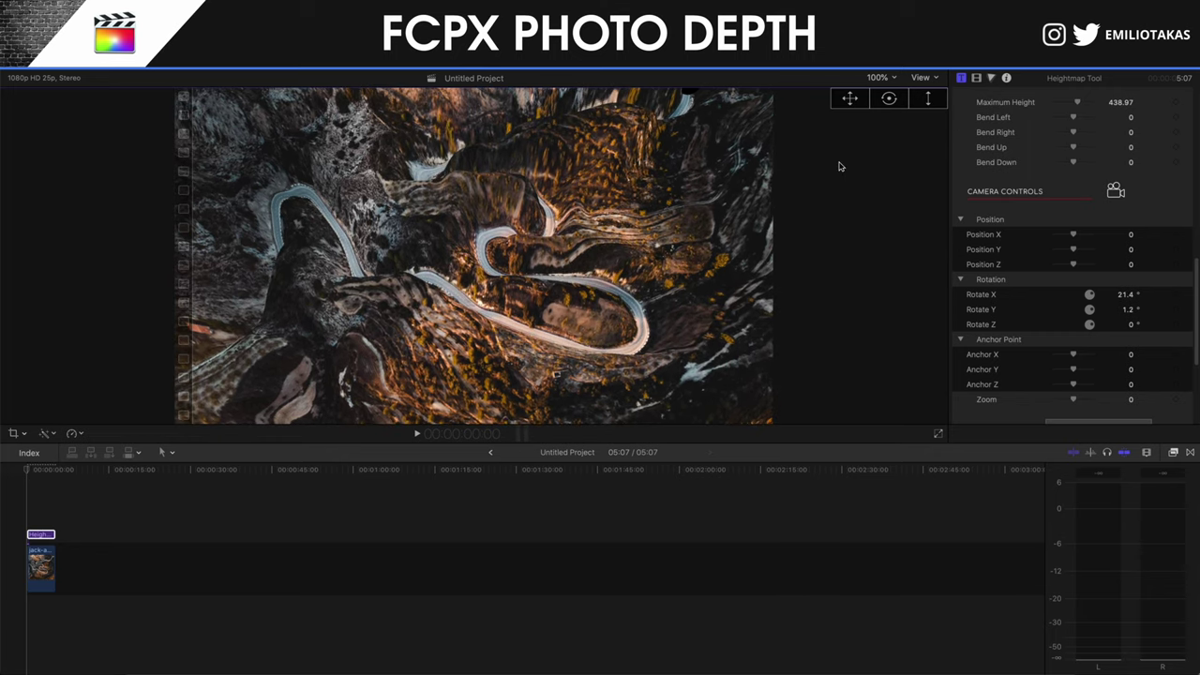
# Lower Maximum Height to 366.22 and tilt the camera to Rotate X 32.3°
pyautogui.scroll(2, 1074, 186)
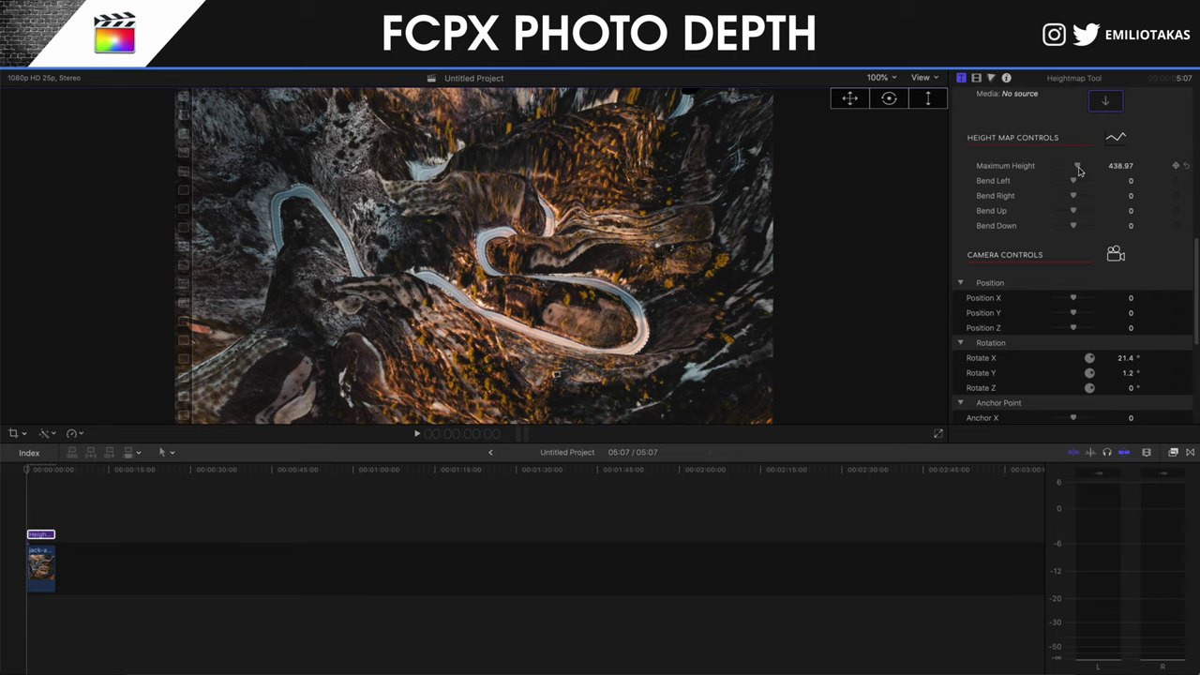
pyautogui.moveTo(1079, 167); pyautogui.dragTo(1078, 167)
pyautogui.moveTo(889, 99); pyautogui.dragTo(889, 75)
pyautogui.moveTo(1079, 167); pyautogui.dragTo(1079, 167)
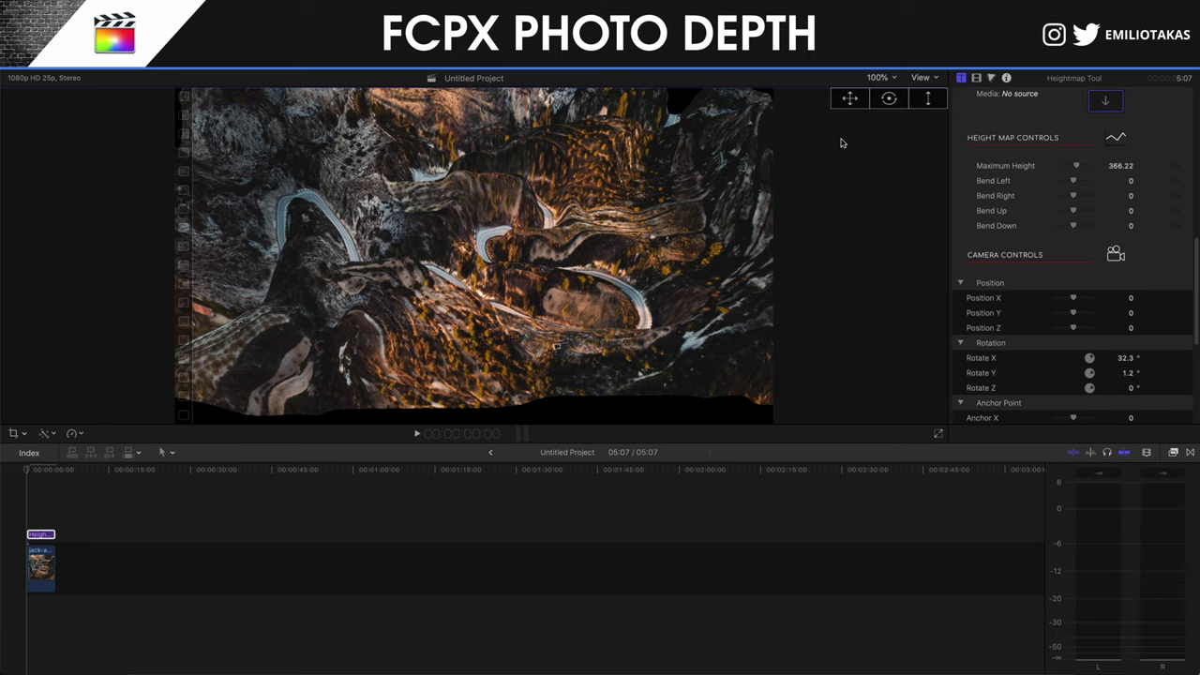
pyautogui.moveTo(556, 347)
pyautogui.mouseDown()
pyautogui.moveTo(567, 309)
pyautogui.moveTo(795, 80)
pyautogui.mouseUp()
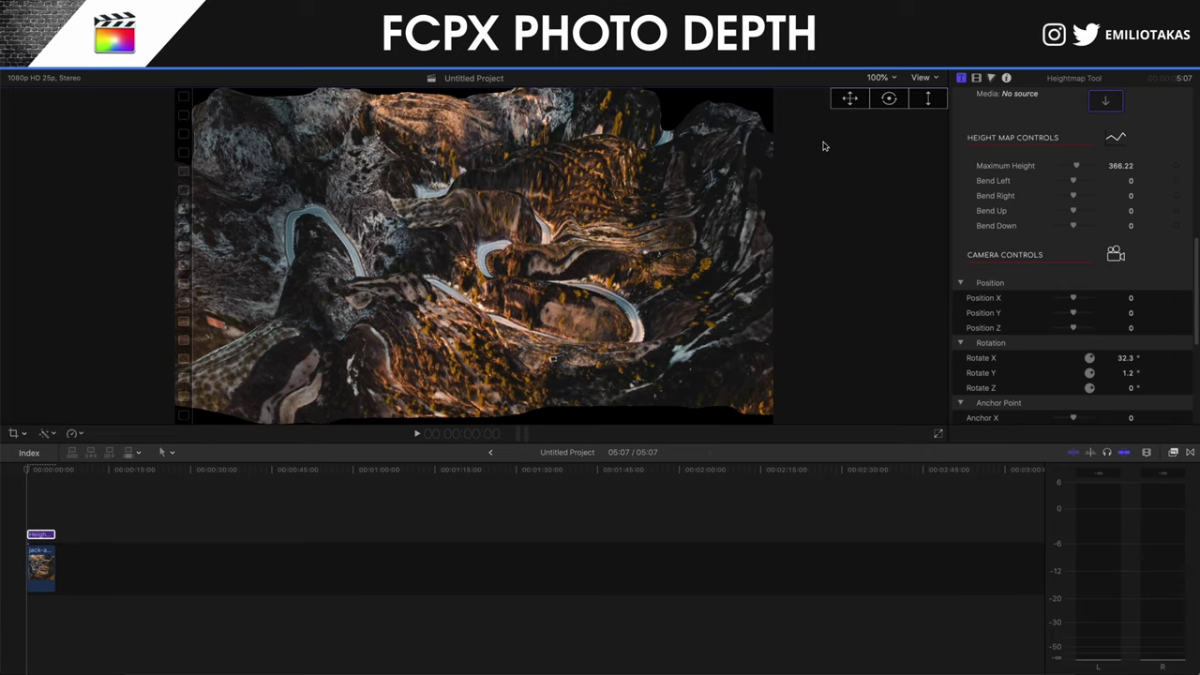
# Pan the camera to nudge the terrain's position in the frame
pyautogui.click(849, 97)
pyautogui.moveTo(553, 347)
pyautogui.mouseDown()
pyautogui.moveTo(553, 325)
pyautogui.moveTo(555, 379)
pyautogui.mouseUp()
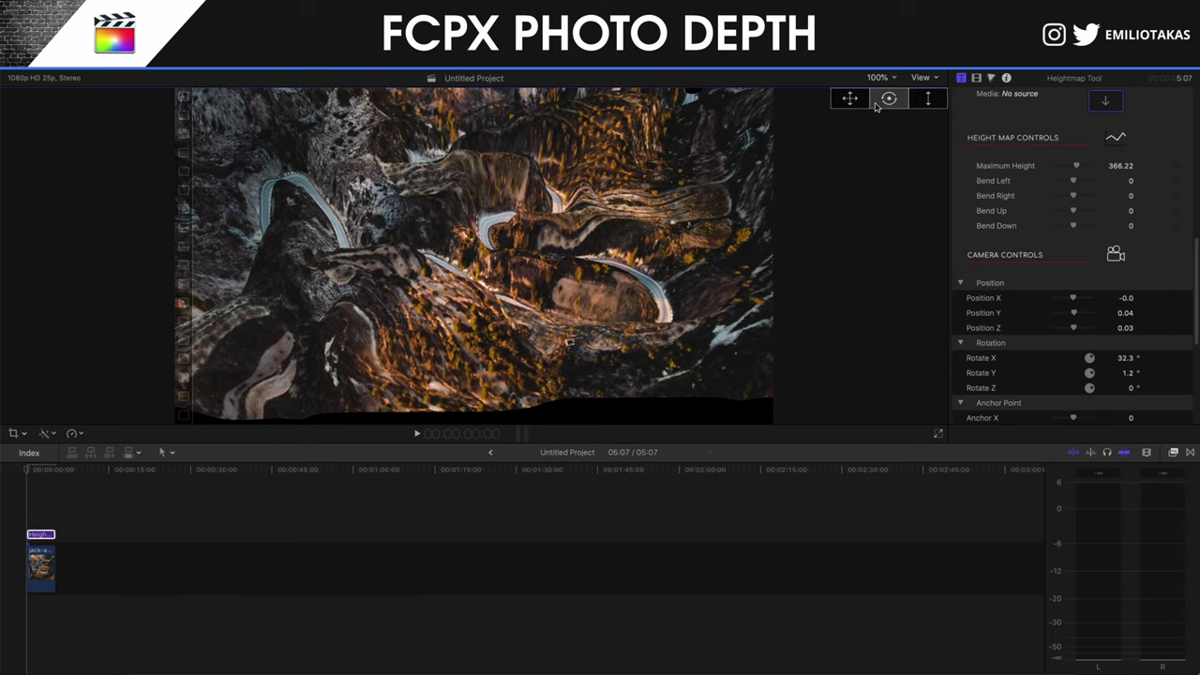
pyautogui.moveTo(849, 97); pyautogui.dragTo(850, 122)
pyautogui.moveTo(566, 359); pyautogui.dragTo(570, 373)
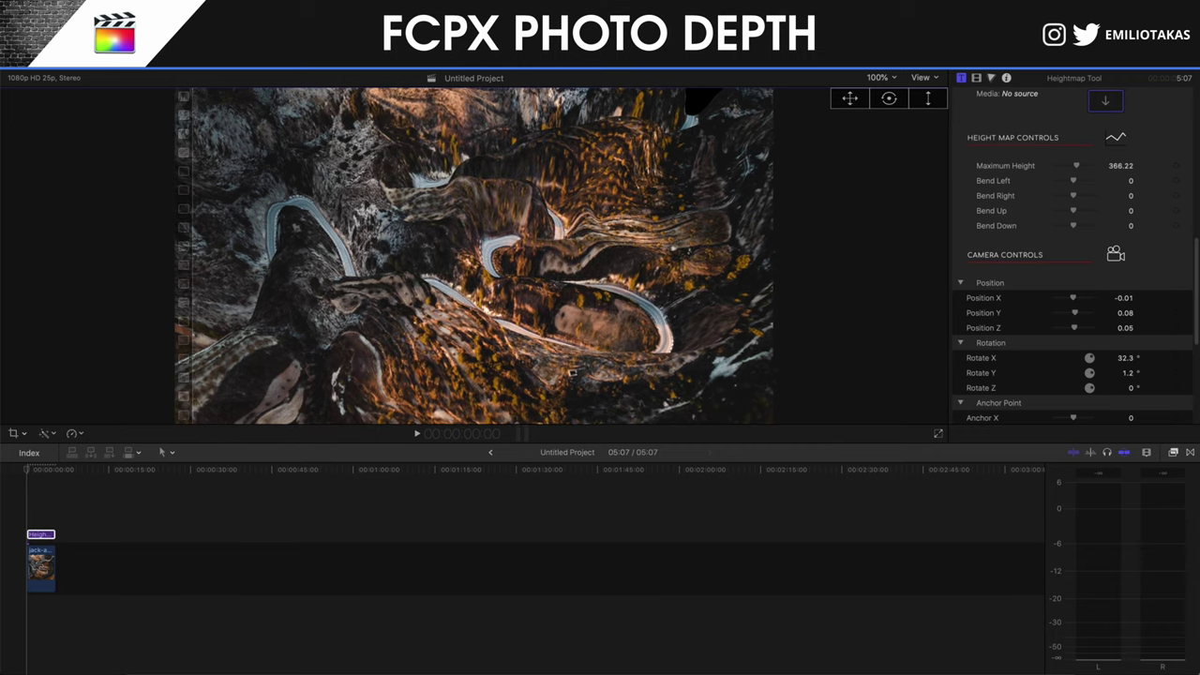
pyautogui.scroll(5, 1115, 162)
pyautogui.click(1114, 161)
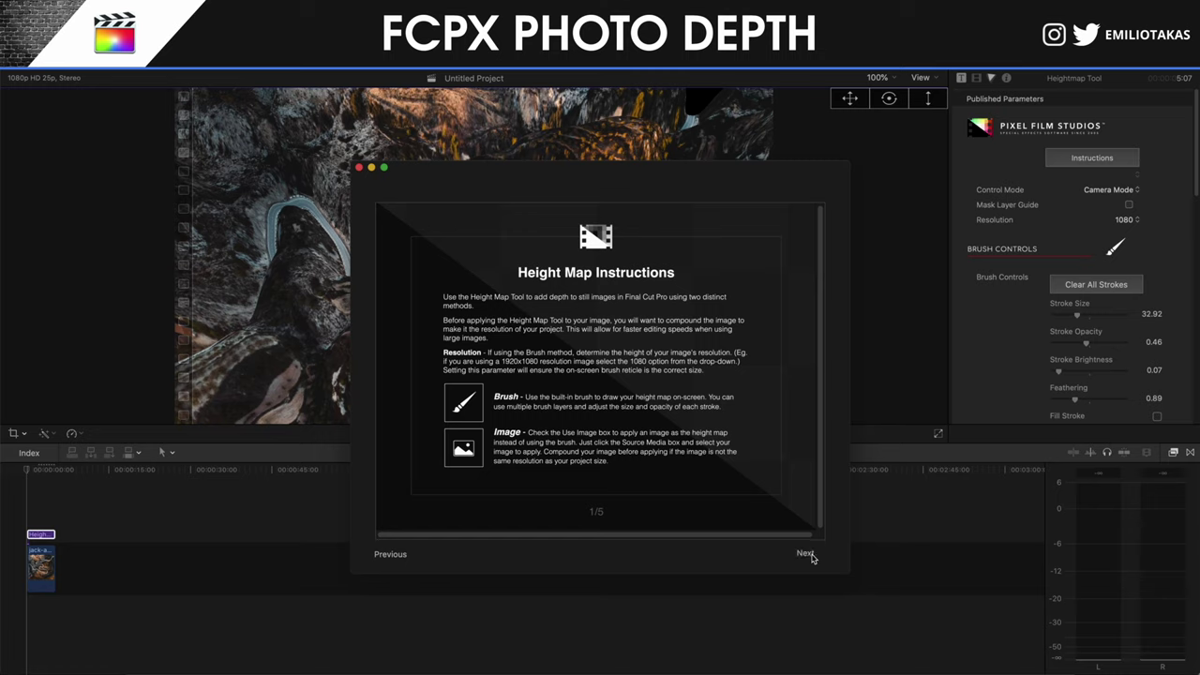
pyautogui.click(390, 554)
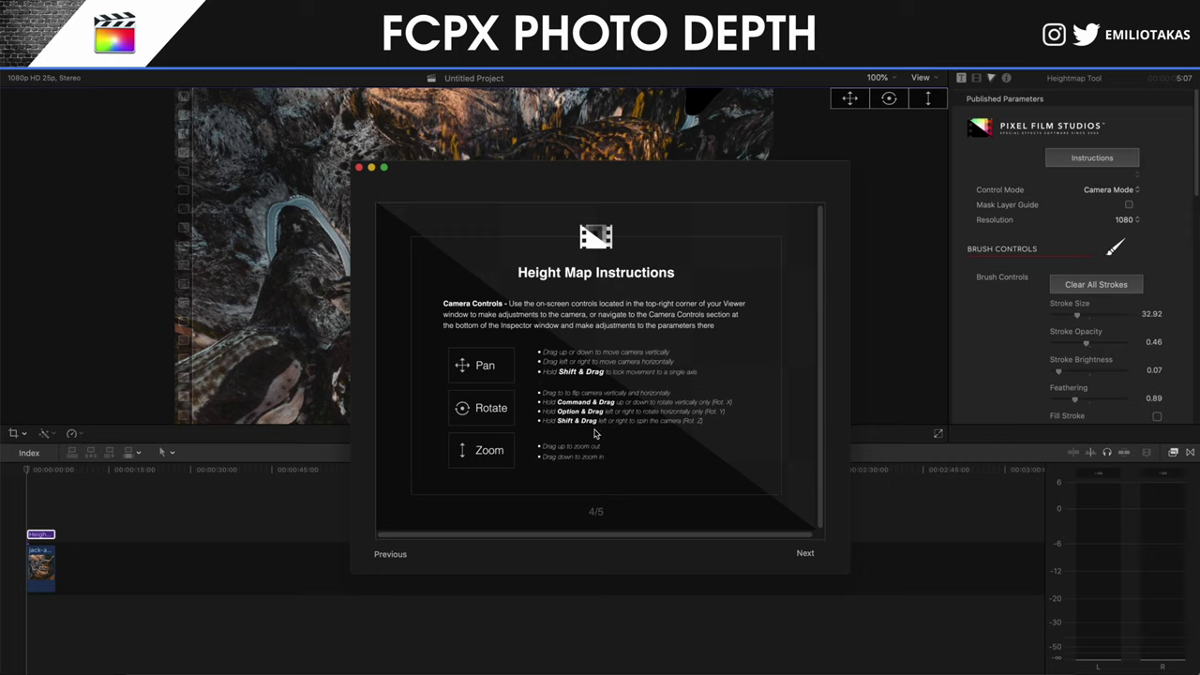
pyautogui.click(359, 168)
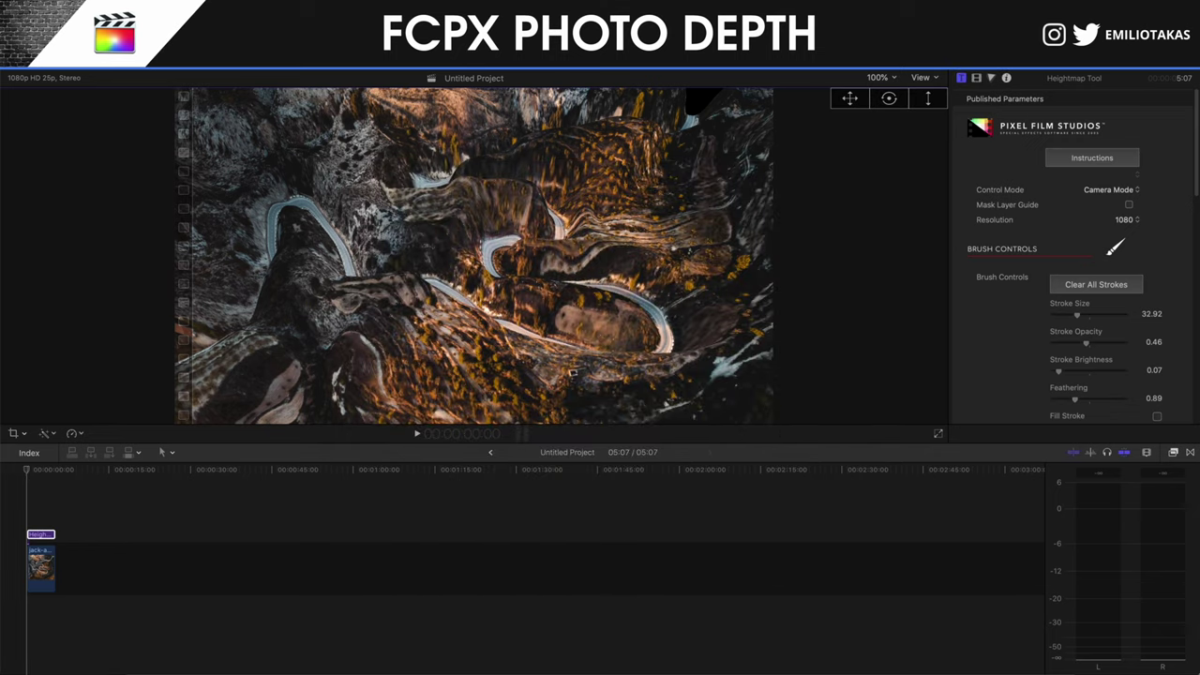
# Tilt the camera to Rotate Z −1.1°, then raise Zoom to 20 and Angle Of View to 80°
pyautogui.moveTo(572, 373); pyautogui.dragTo(575, 371)
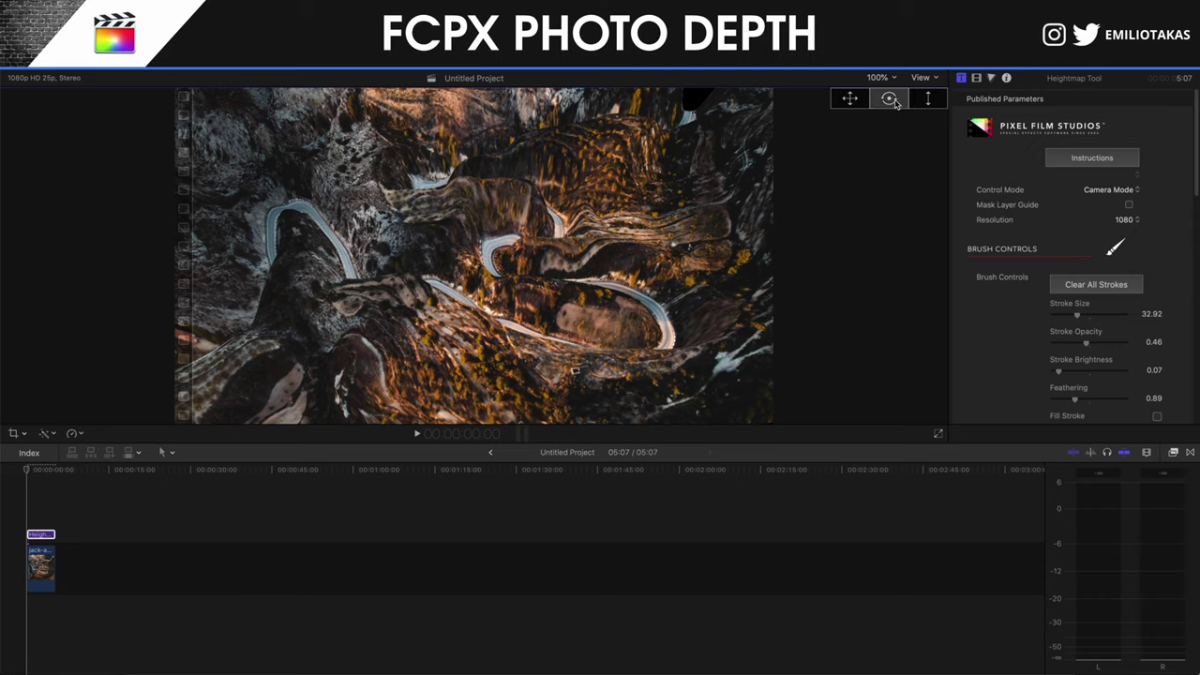
pyautogui.scroll(-5, 1086, 214)
pyautogui.scroll(-5, 1087, 214)
pyautogui.scroll(-2, 1086, 214)
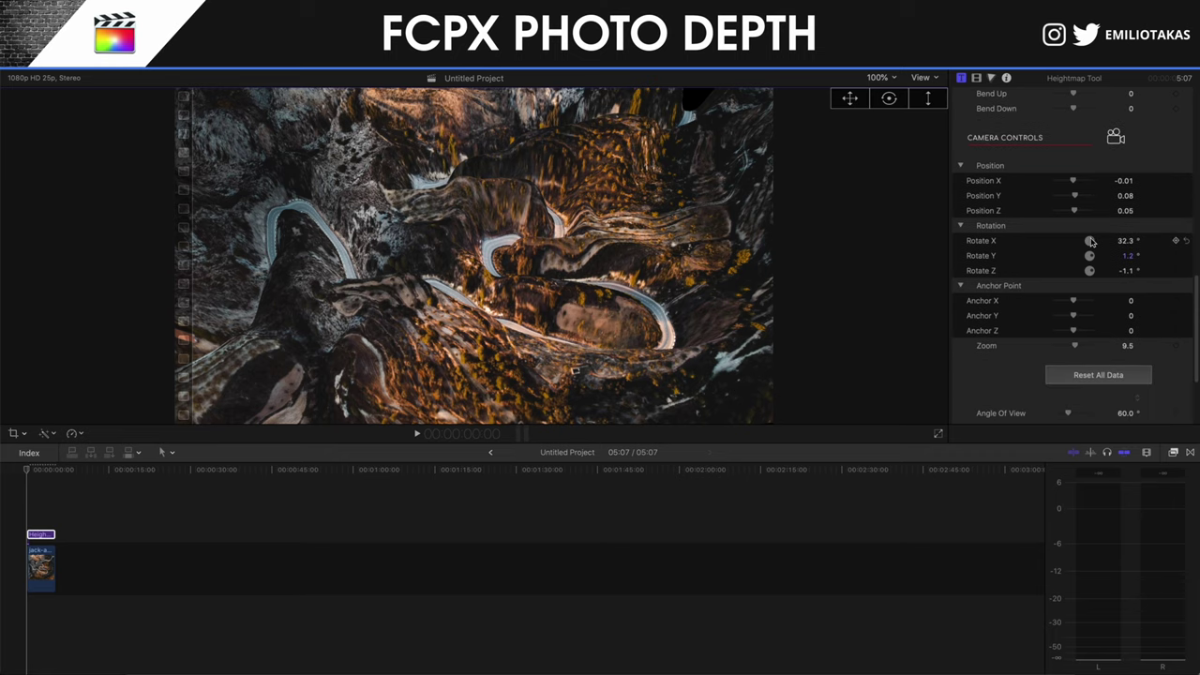
pyautogui.moveTo(1077, 349); pyautogui.dragTo(1077, 349)
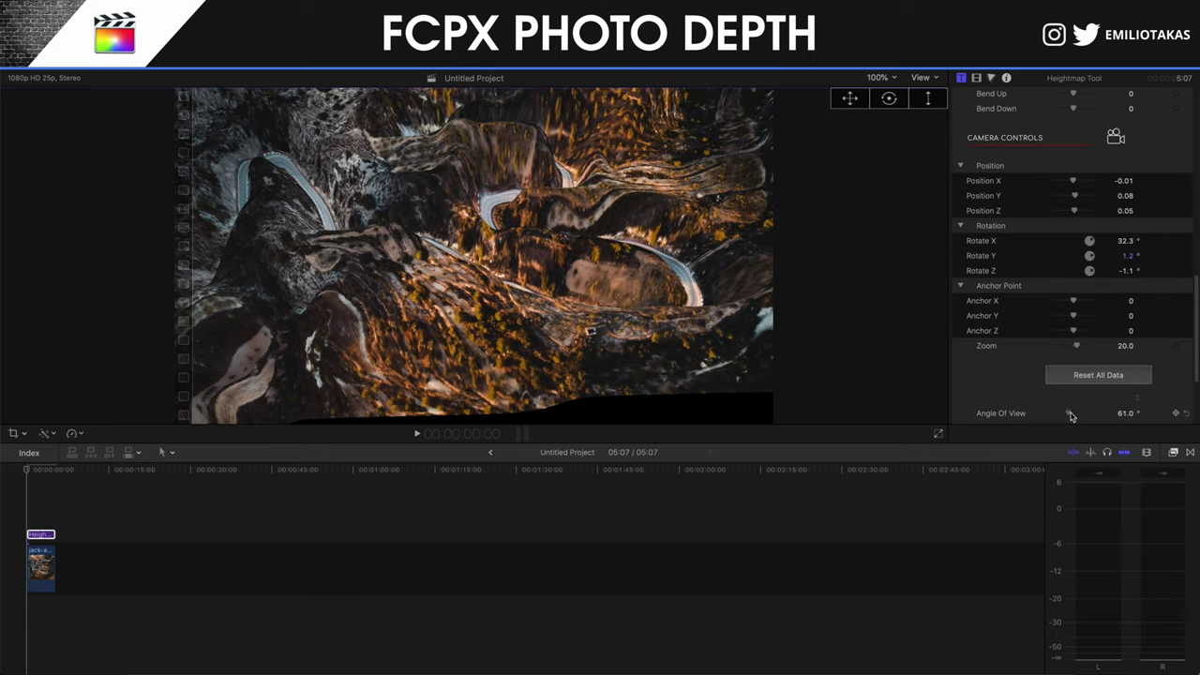
pyautogui.moveTo(1071, 414); pyautogui.dragTo(1075, 418)
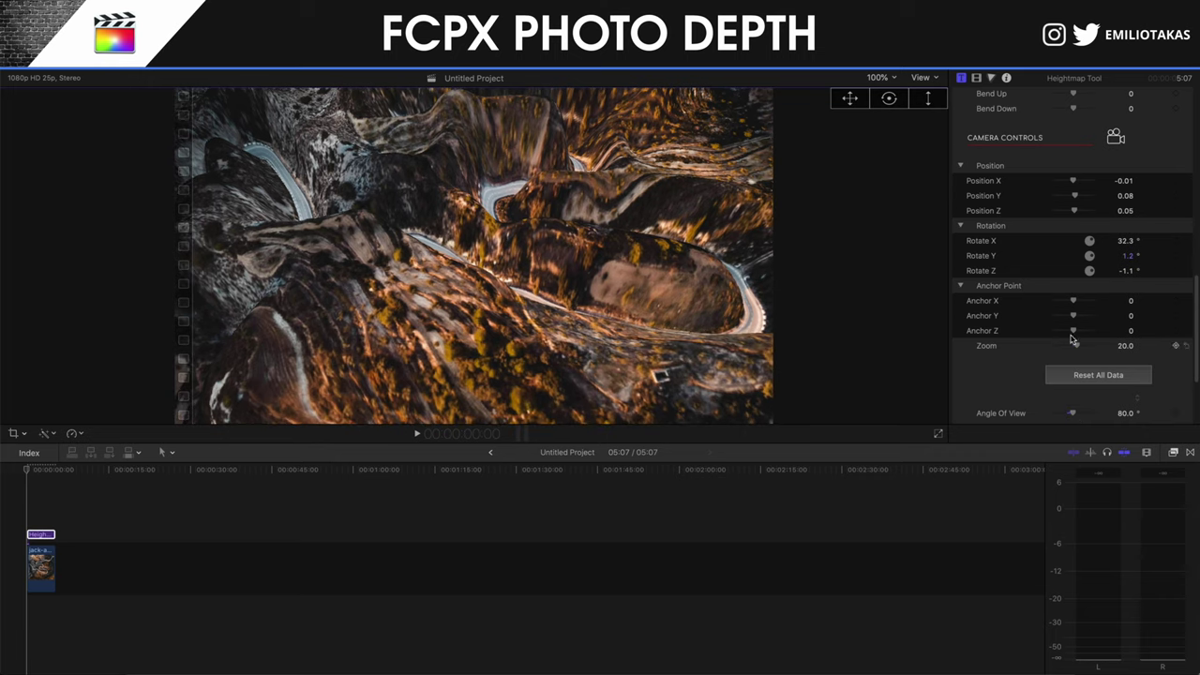
# Lower Maximum Height to 210.23 to flatten the terrain
pyautogui.scroll(3, 1076, 244)
pyautogui.scroll(5, 1075, 233)
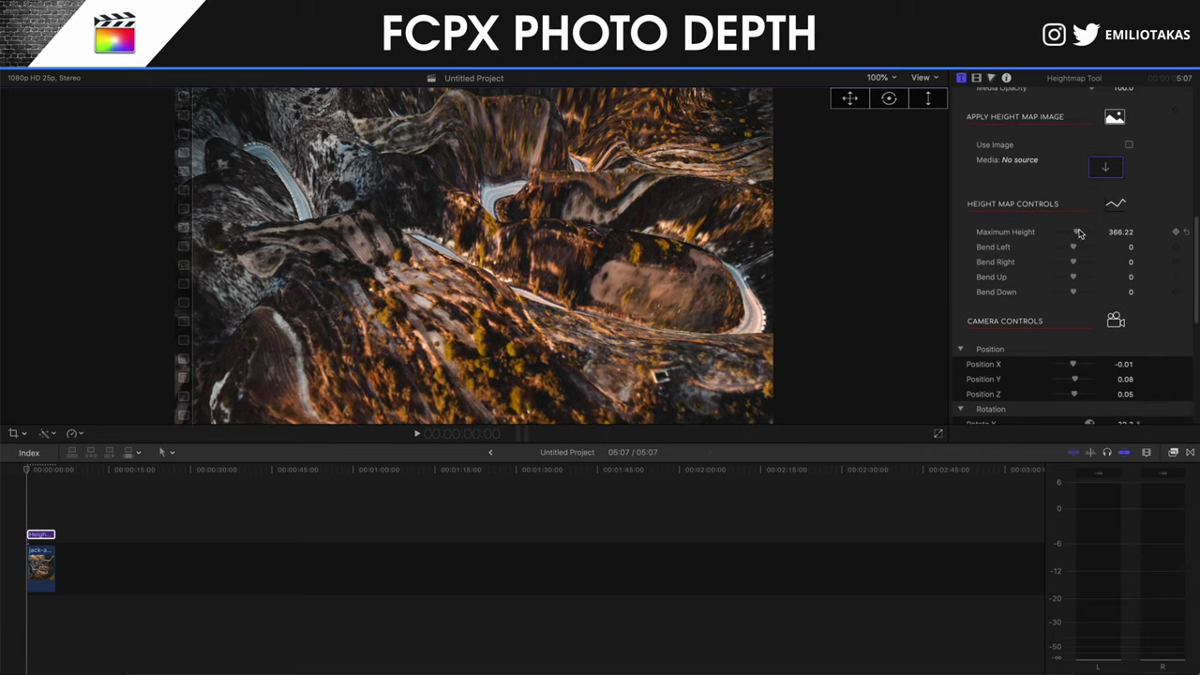
pyautogui.moveTo(1078, 235); pyautogui.dragTo(1077, 235)
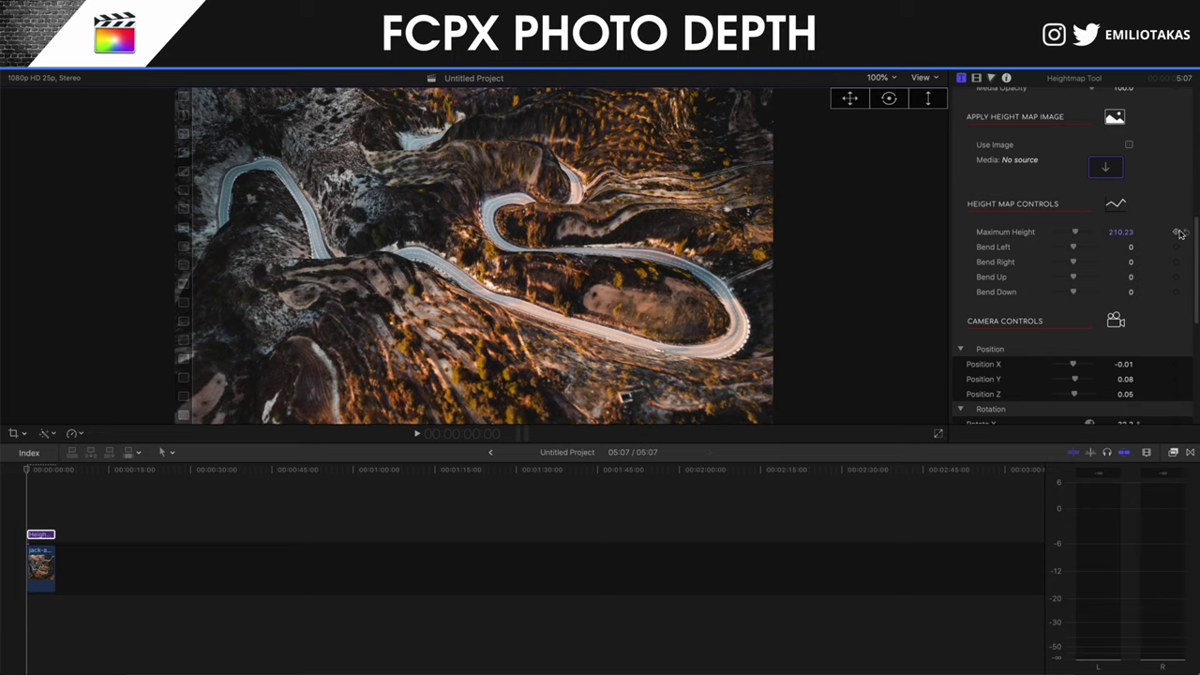
# Keyframe camera Position, X/Y/Z Rotation, Anchor Point X/Y/Z and Zoom at the clip start
pyautogui.scroll(-3, 1108, 228)
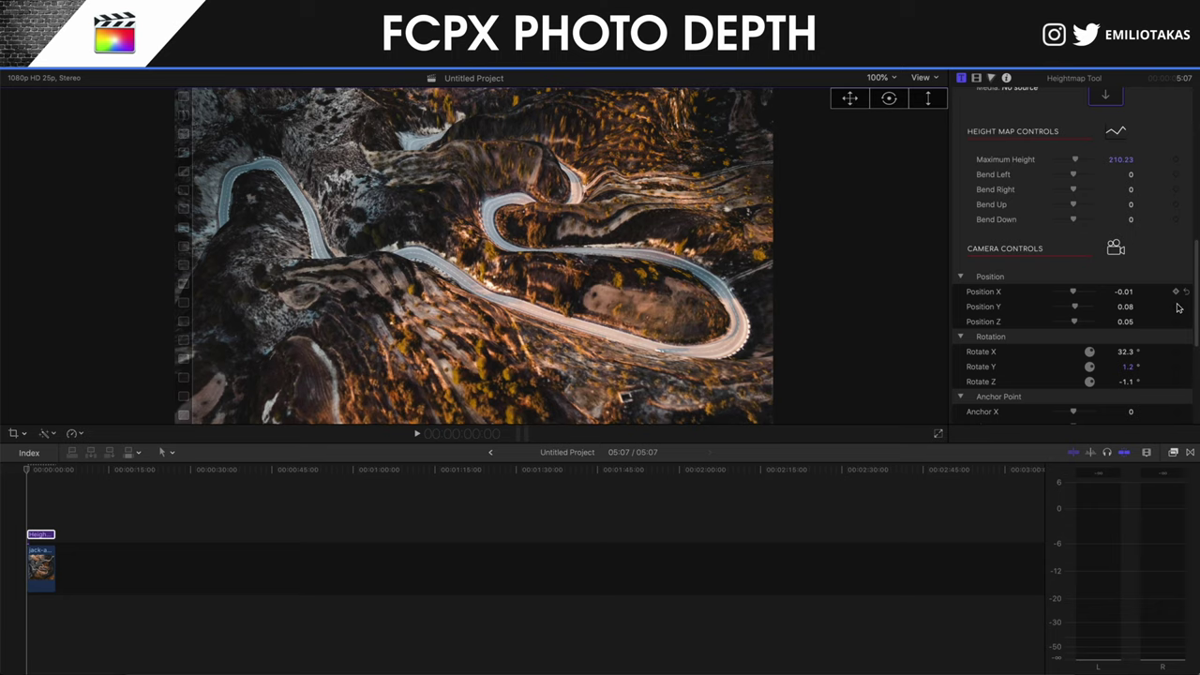
pyautogui.click(1177, 306)
pyautogui.click(1176, 352)
pyautogui.click(1177, 381)
pyautogui.scroll(-2, 1179, 381)
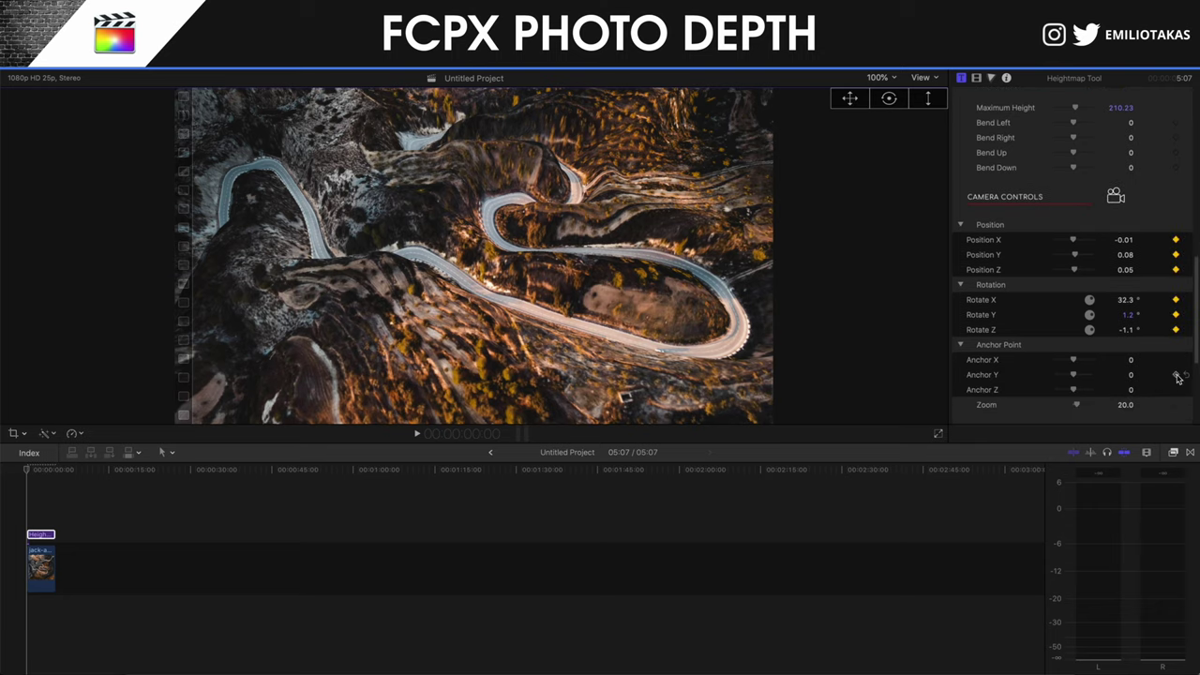
pyautogui.click(1177, 359)
pyautogui.click(1177, 389)
pyautogui.scroll(-1, 1179, 392)
pyautogui.click(1177, 394)
pyautogui.scroll(-3, 1178, 384)
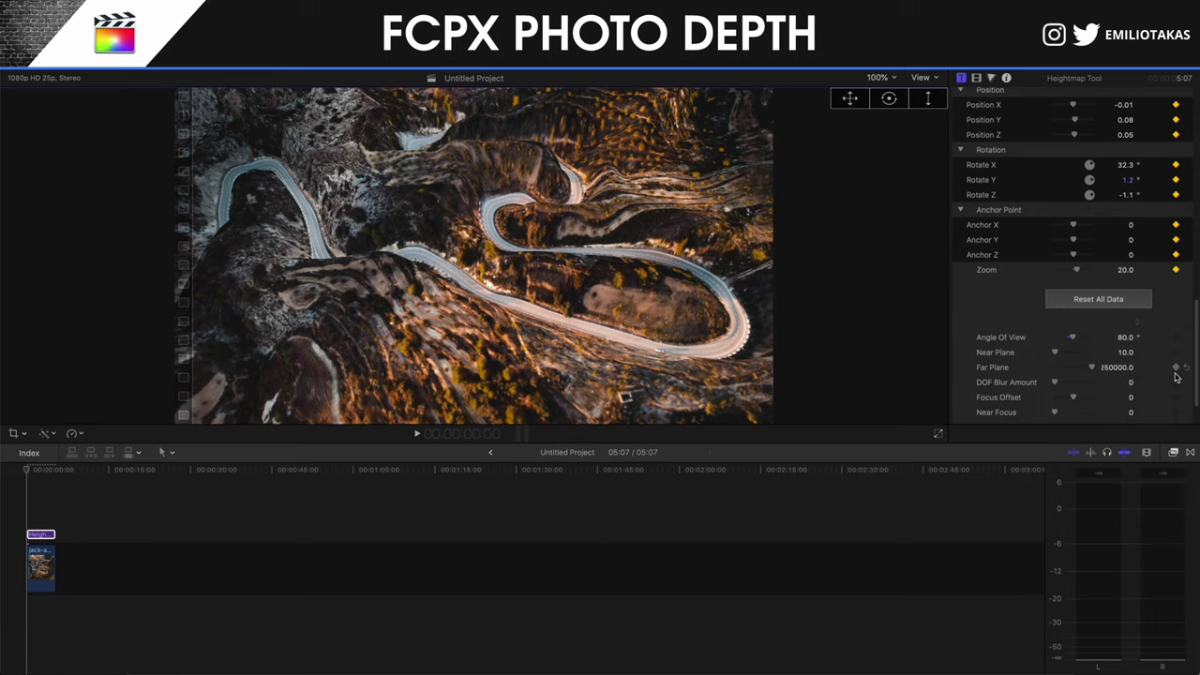
# One frame before the clip end, drag the camera to a different ending angle
pyautogui.click(54, 518)
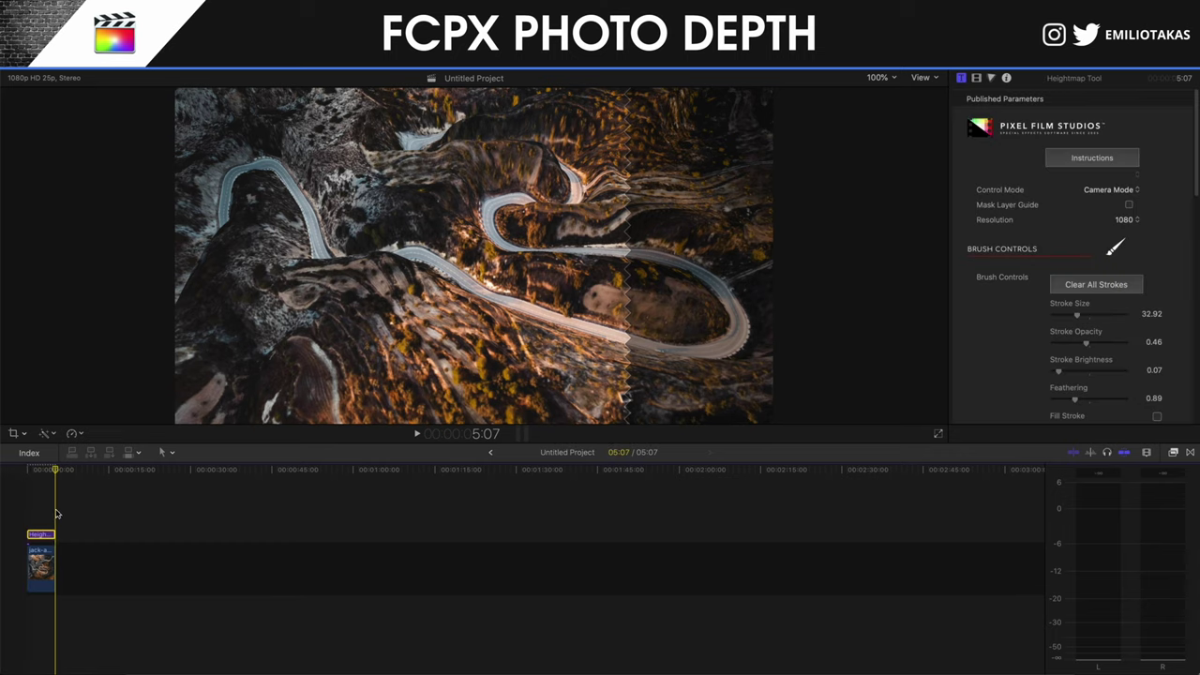
pyautogui.press('Left')
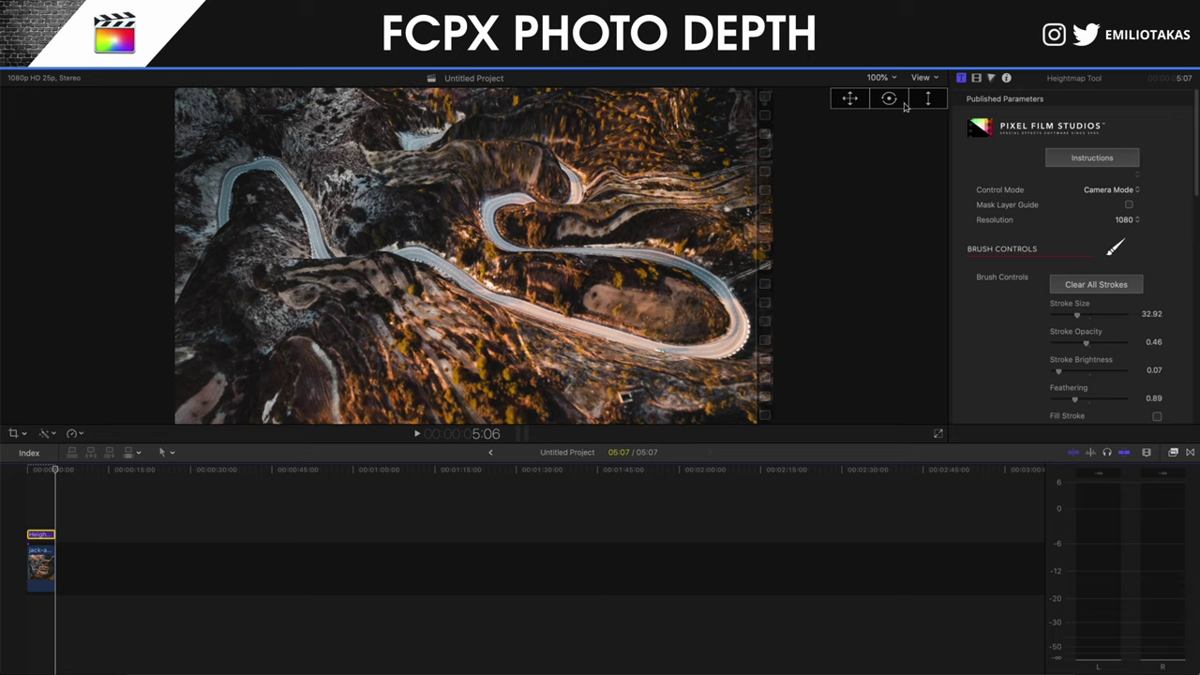
pyautogui.moveTo(927, 103); pyautogui.dragTo(927, 150)
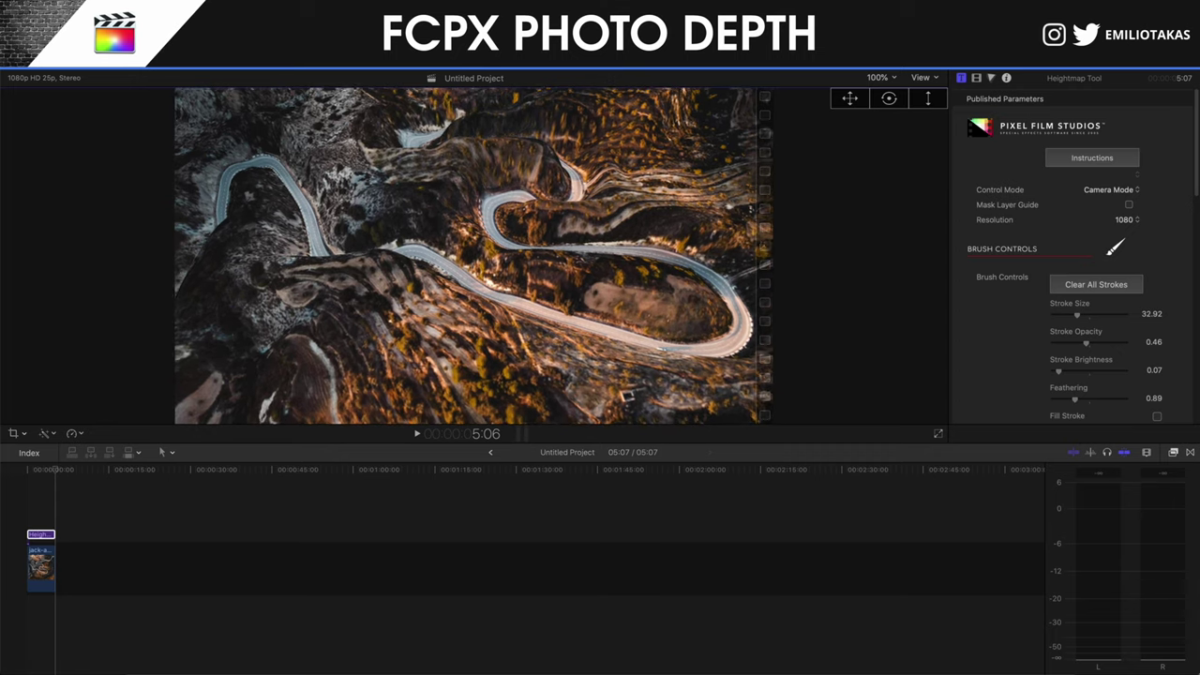
pyautogui.moveTo(850, 99); pyautogui.dragTo(849, 85)
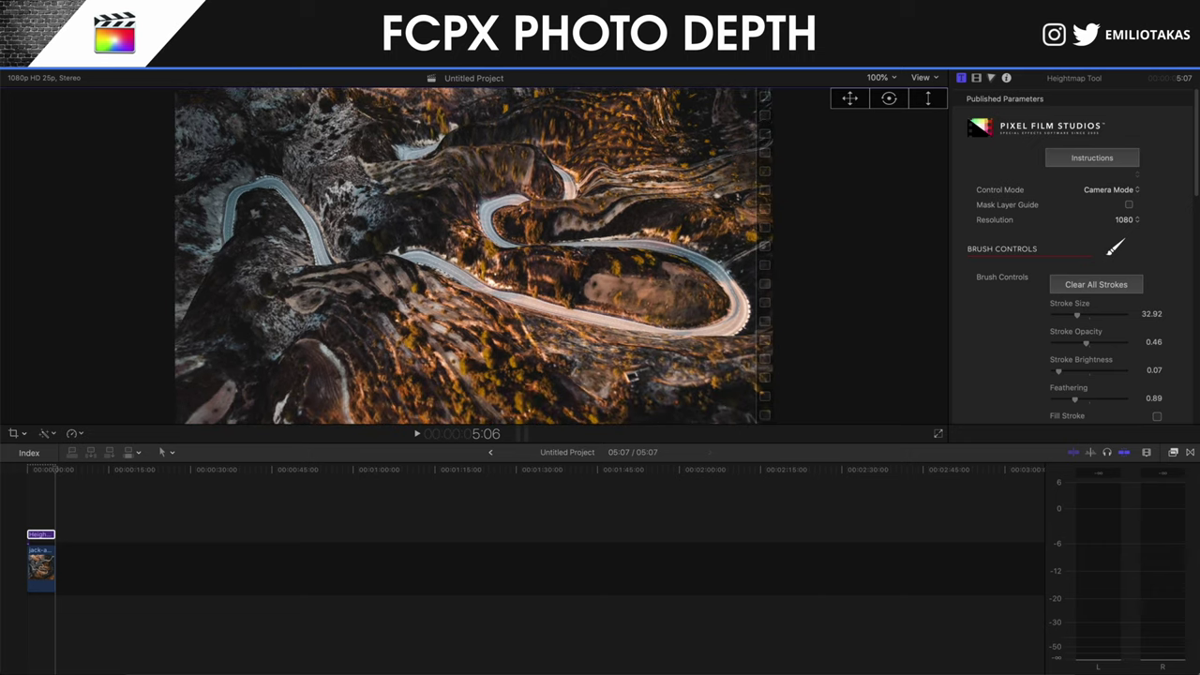
# Preview the camera move from the start, then lower Angle Of View to 78°
pyautogui.click(27, 513)
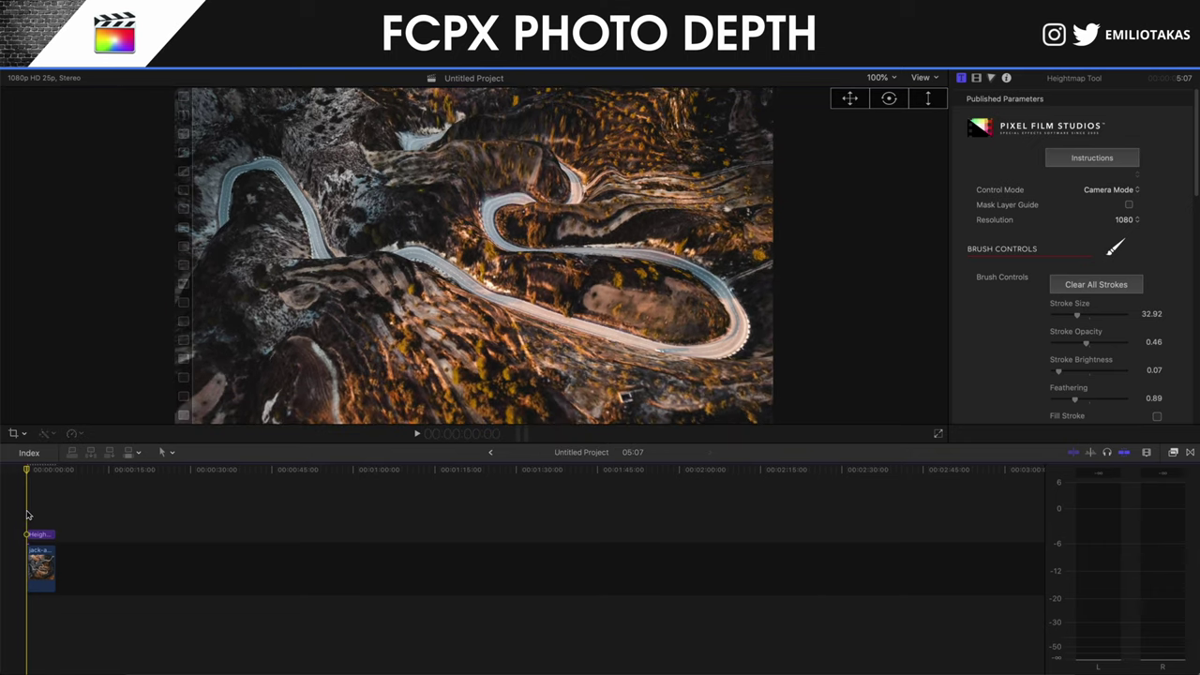
pyautogui.press('space')
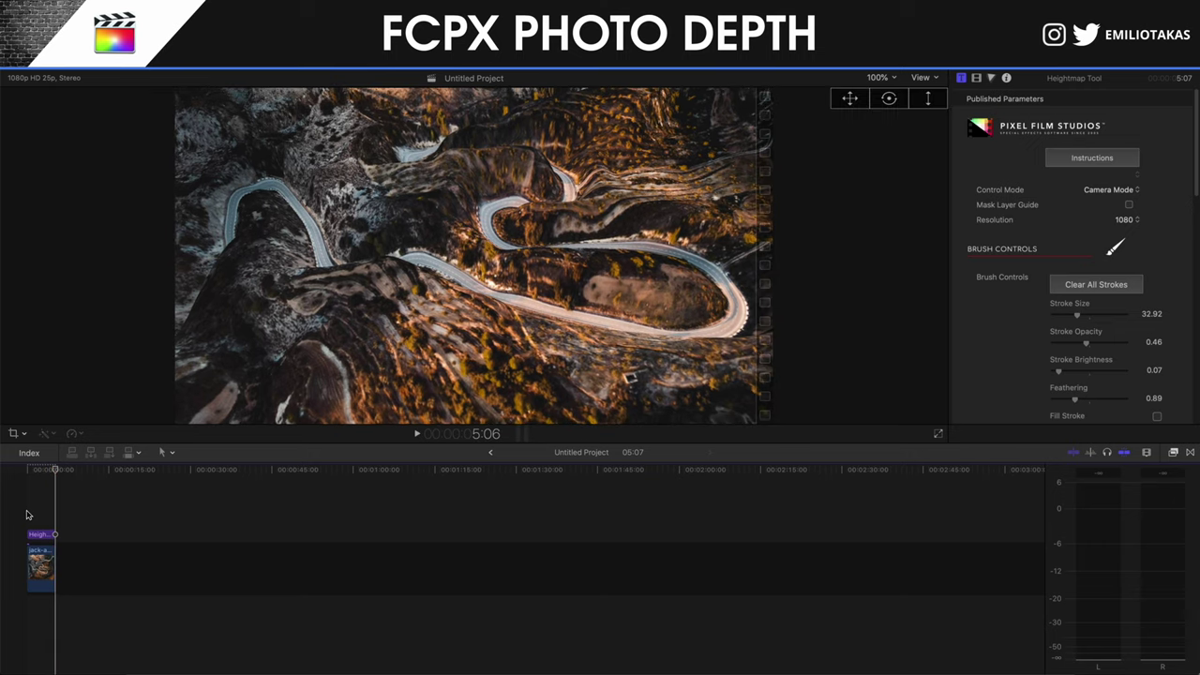
pyautogui.scroll(-15, 1048, 312)
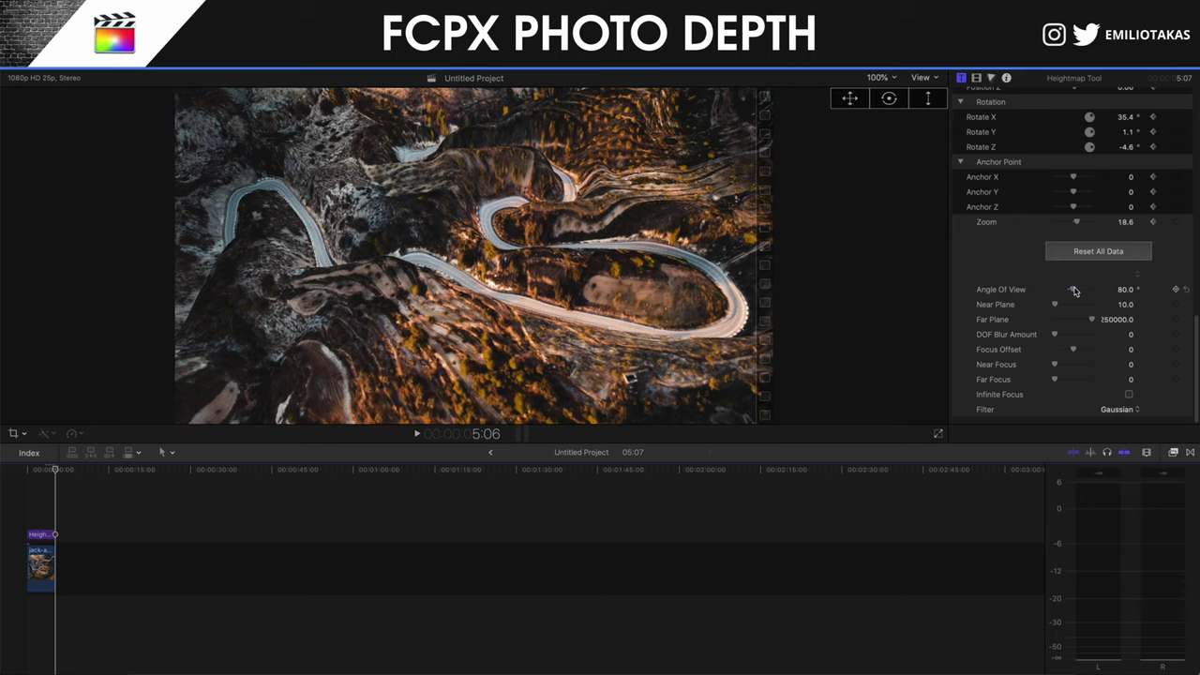
pyautogui.moveTo(1078, 290); pyautogui.dragTo(1077, 290)
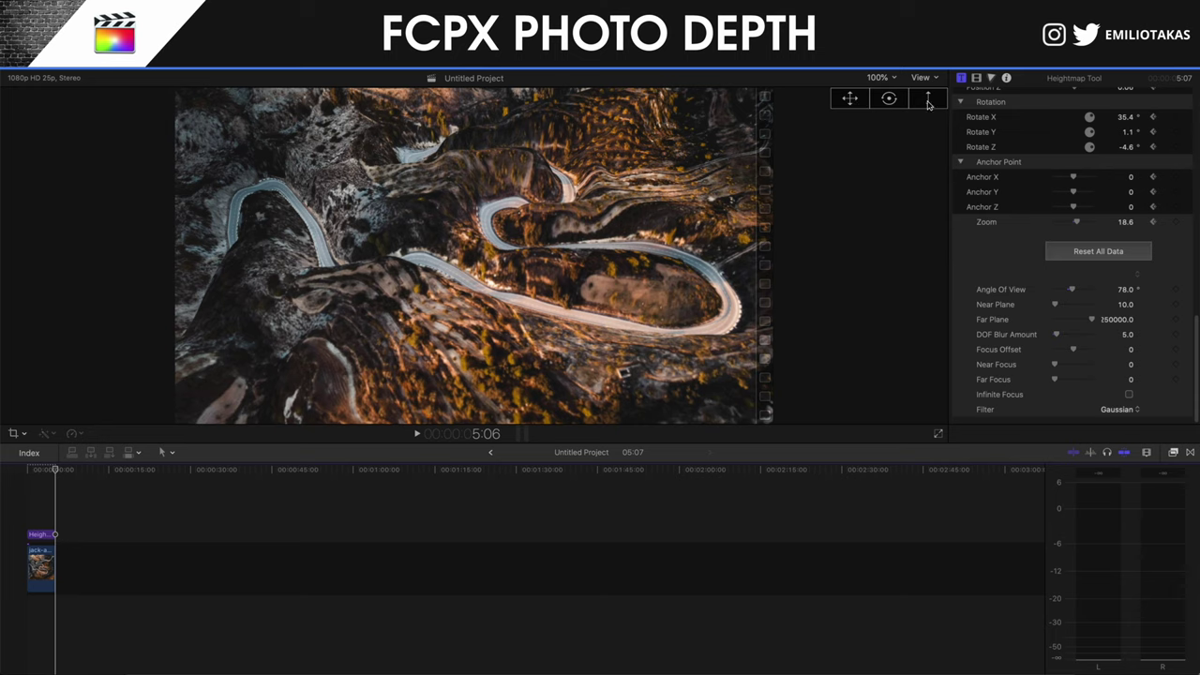
# Back at the start, select the Heightmap clip and adjust the near and far focus distances
pyautogui.click(26, 506)
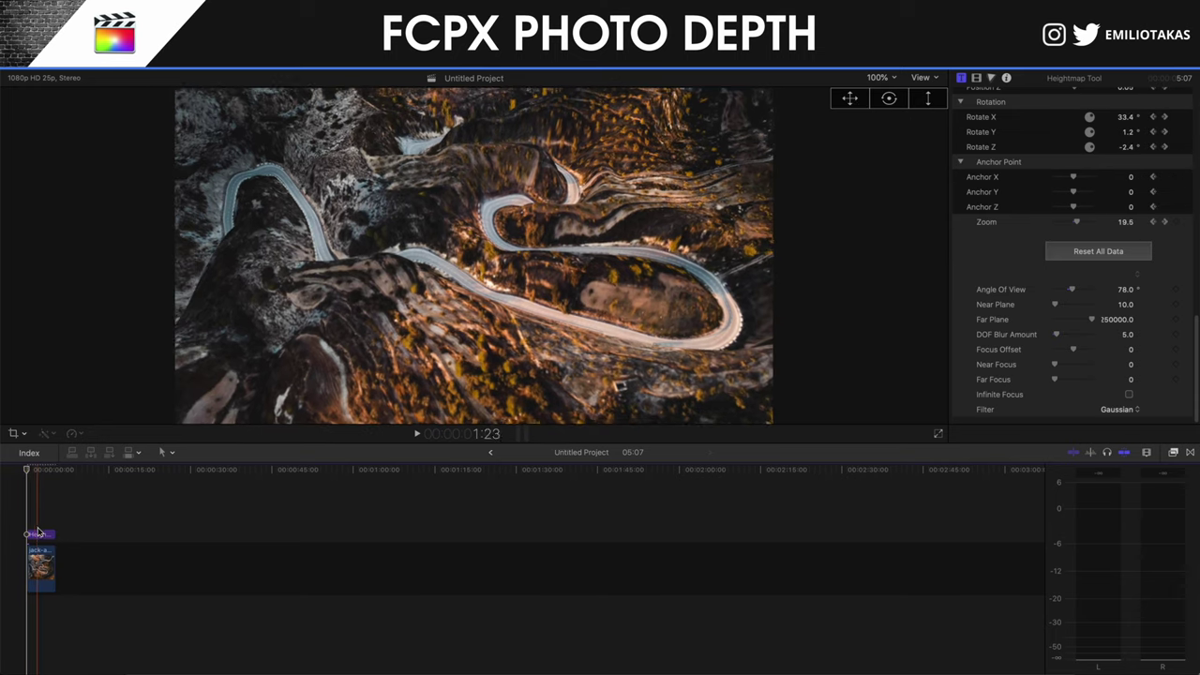
pyautogui.click(39, 534)
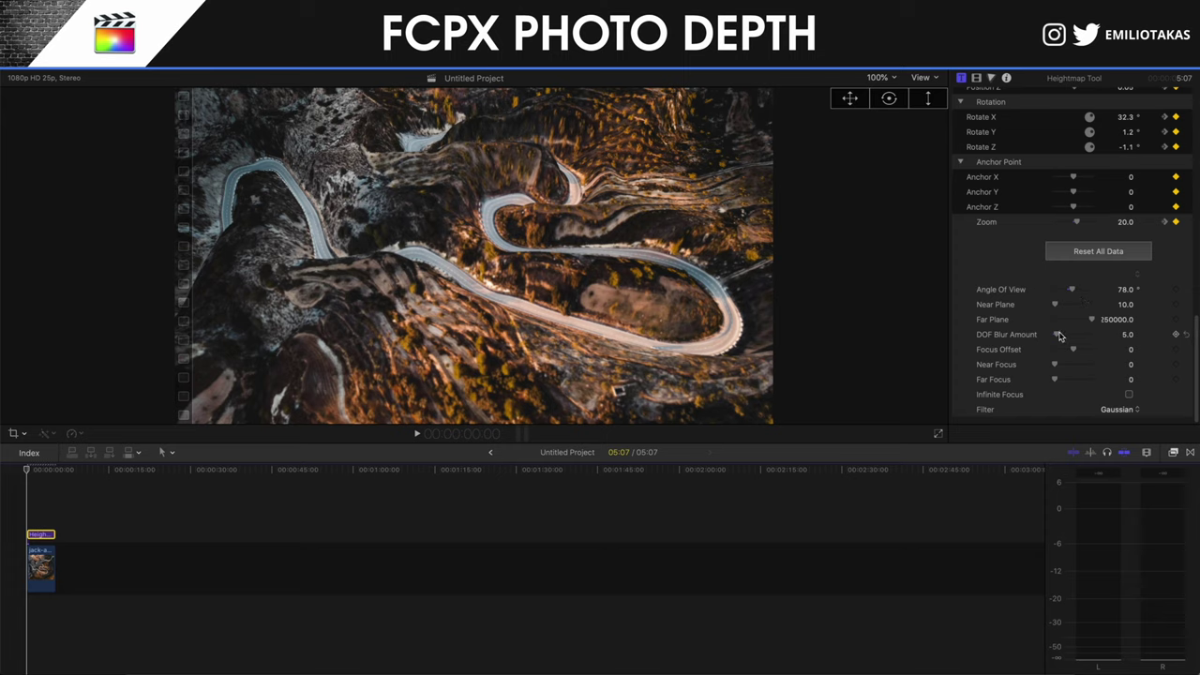
pyautogui.moveTo(1055, 365)
pyautogui.mouseDown()
pyautogui.moveTo(1057, 384)
pyautogui.moveTo(1052, 365)
pyautogui.mouseUp()
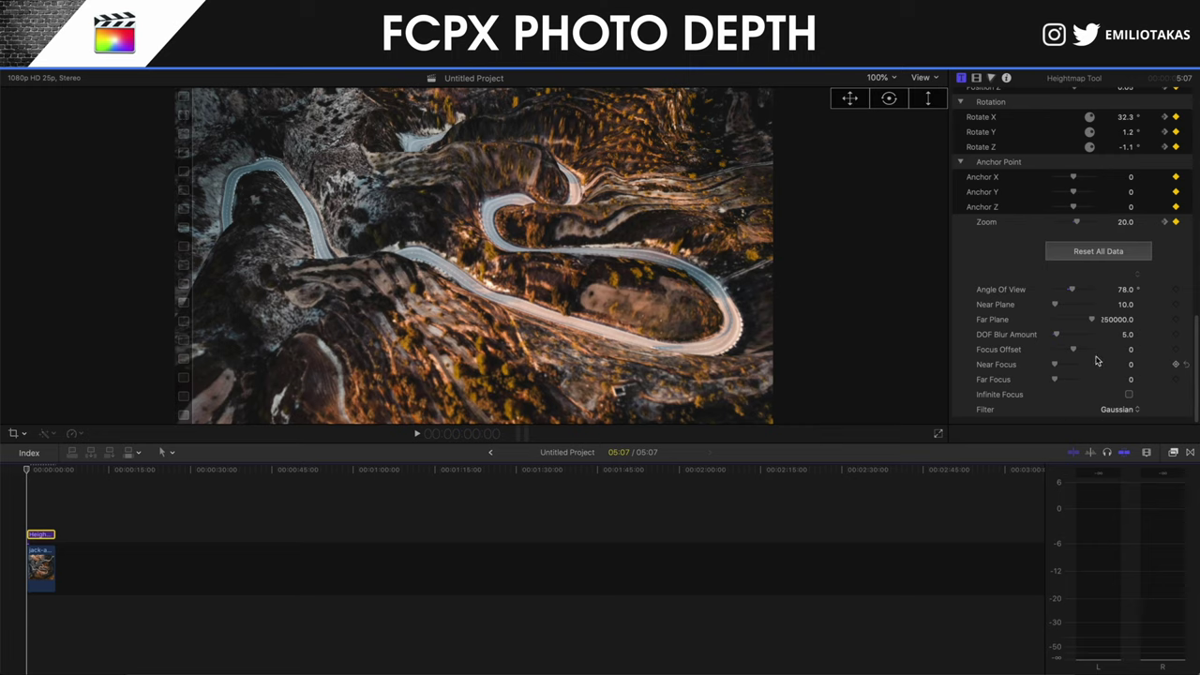